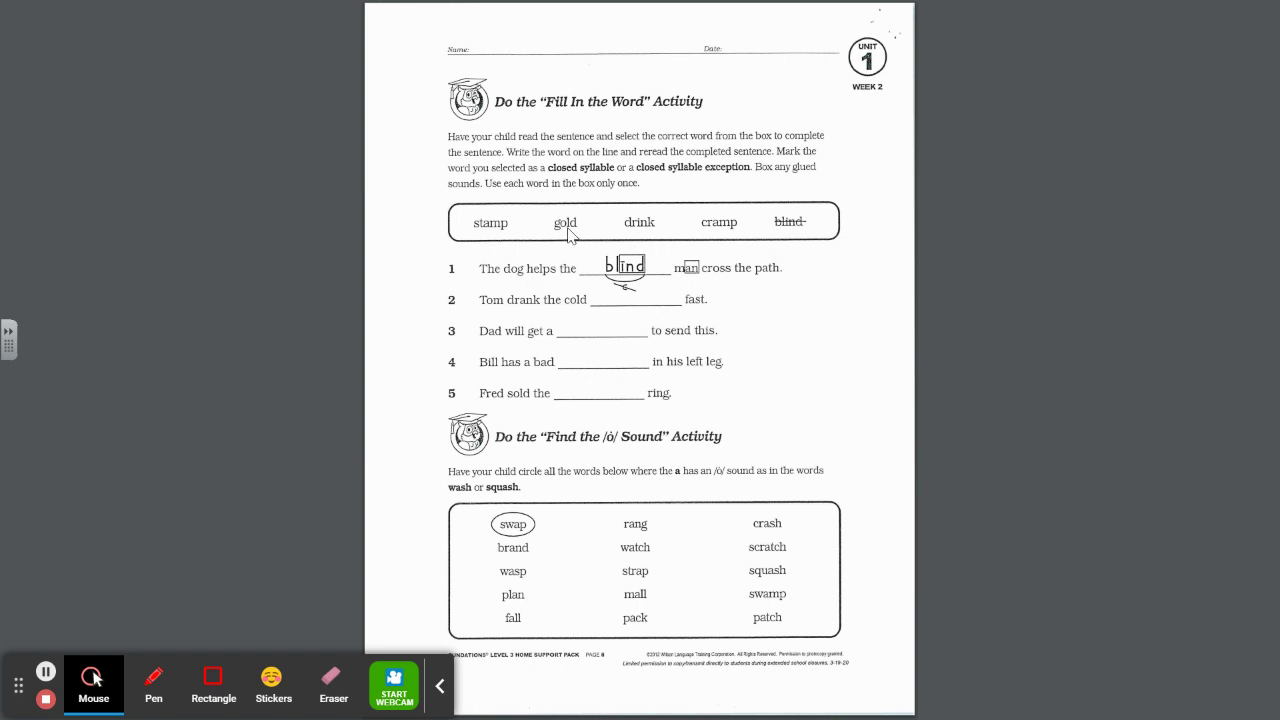
Step: With the red pen, box the glued sound in "drink", mark it as a closed syllable and circle sentence number 2
click(151, 684)
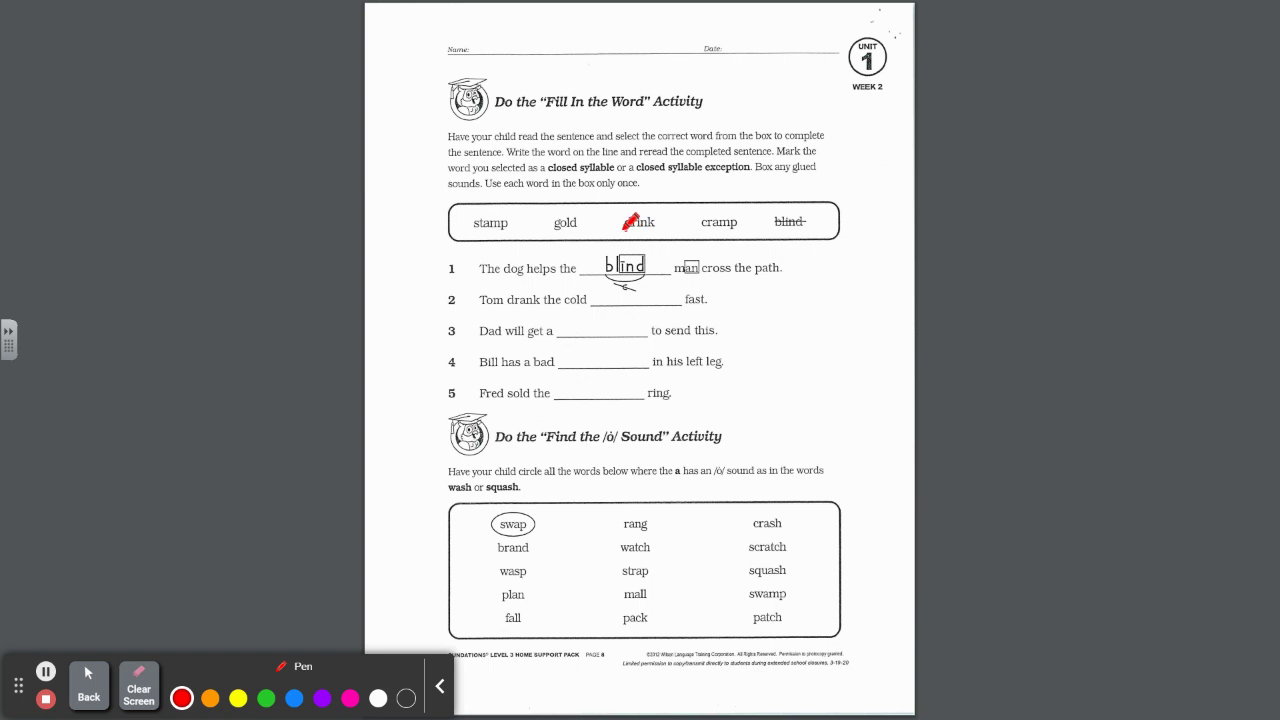
drag(624, 229, 652, 233)
drag(630, 233, 645, 255)
mouse_move(641, 213)
mouse_down()
mouse_move(640, 236)
mouse_move(655, 215)
mouse_move(658, 234)
mouse_move(662, 216)
mouse_move(649, 215)
mouse_up()
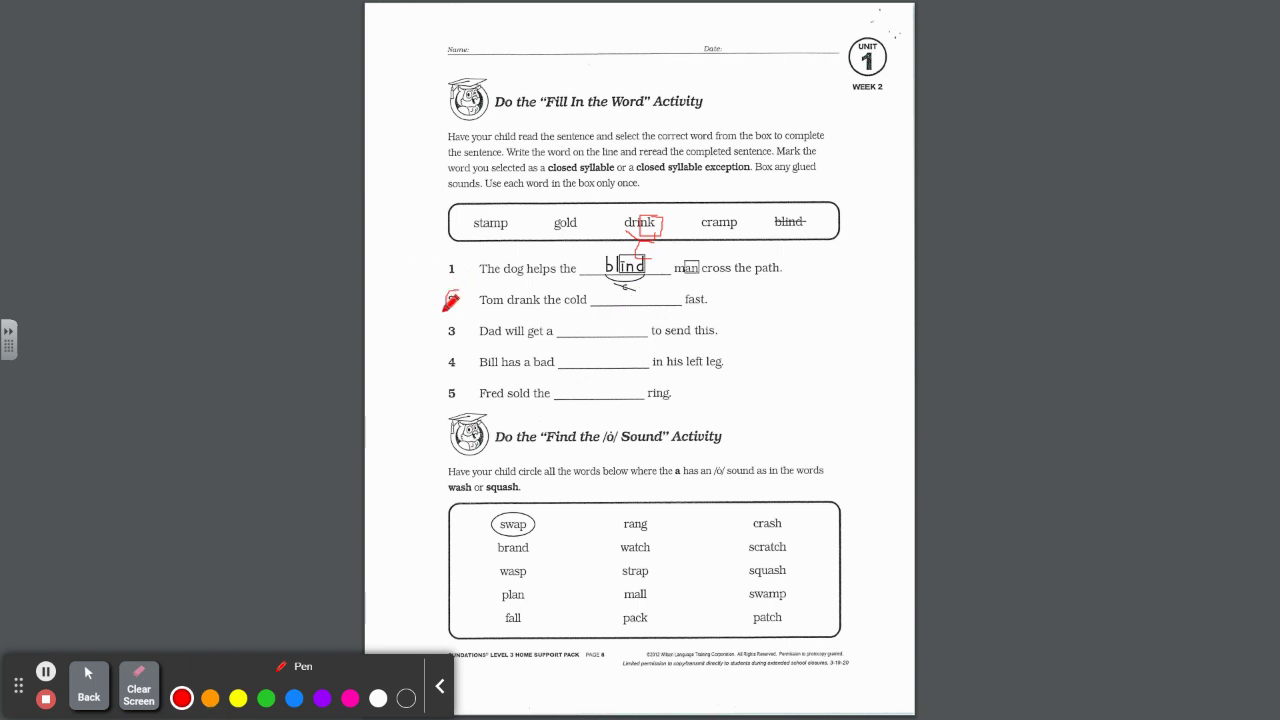
drag(446, 308, 464, 298)
Step: In orange, box the "am" in "stamp", scoop it as a closed syllable with a c and circle sentence number 3
click(210, 698)
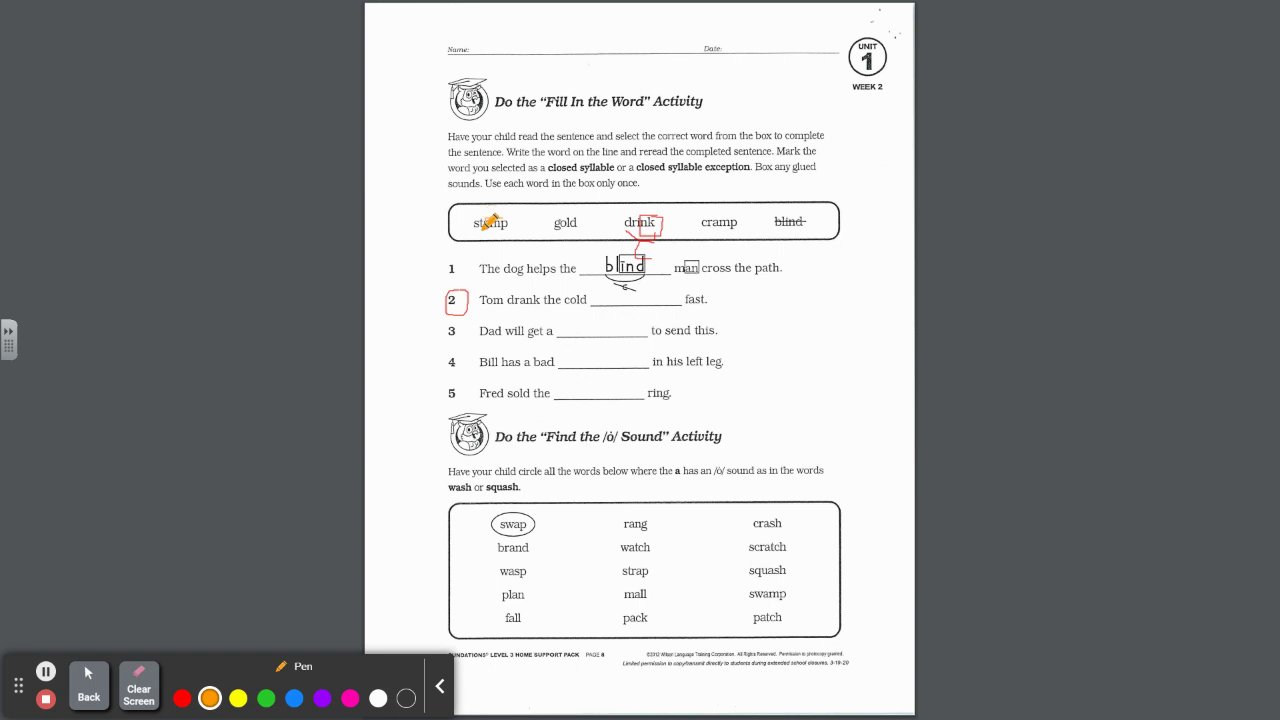
drag(483, 230, 501, 223)
drag(478, 228, 509, 234)
mouse_move(448, 322)
mouse_down()
mouse_move(448, 335)
mouse_move(472, 328)
mouse_move(460, 322)
mouse_up()
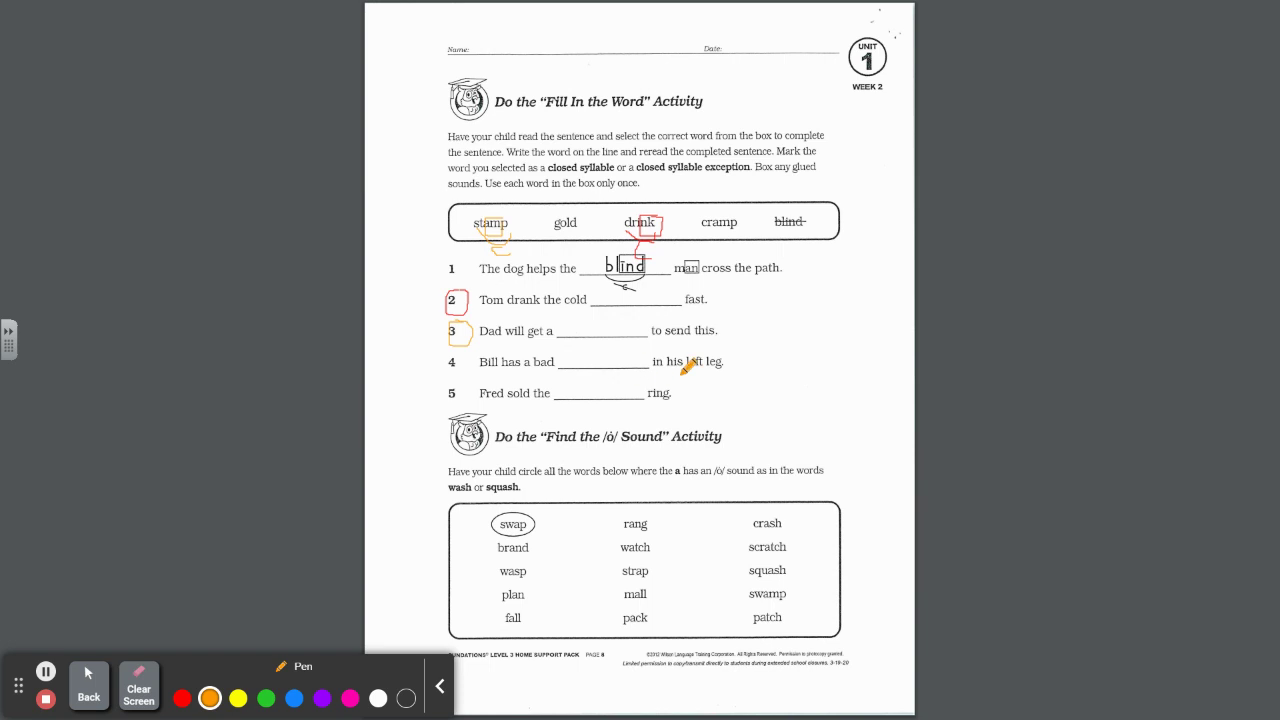
Step: In green, circle sentence number 4 and mark up "cramp" with a boxed "am", a scoop and a c
click(266, 698)
mouse_move(460, 350)
mouse_down()
mouse_move(445, 372)
mouse_move(462, 352)
mouse_up()
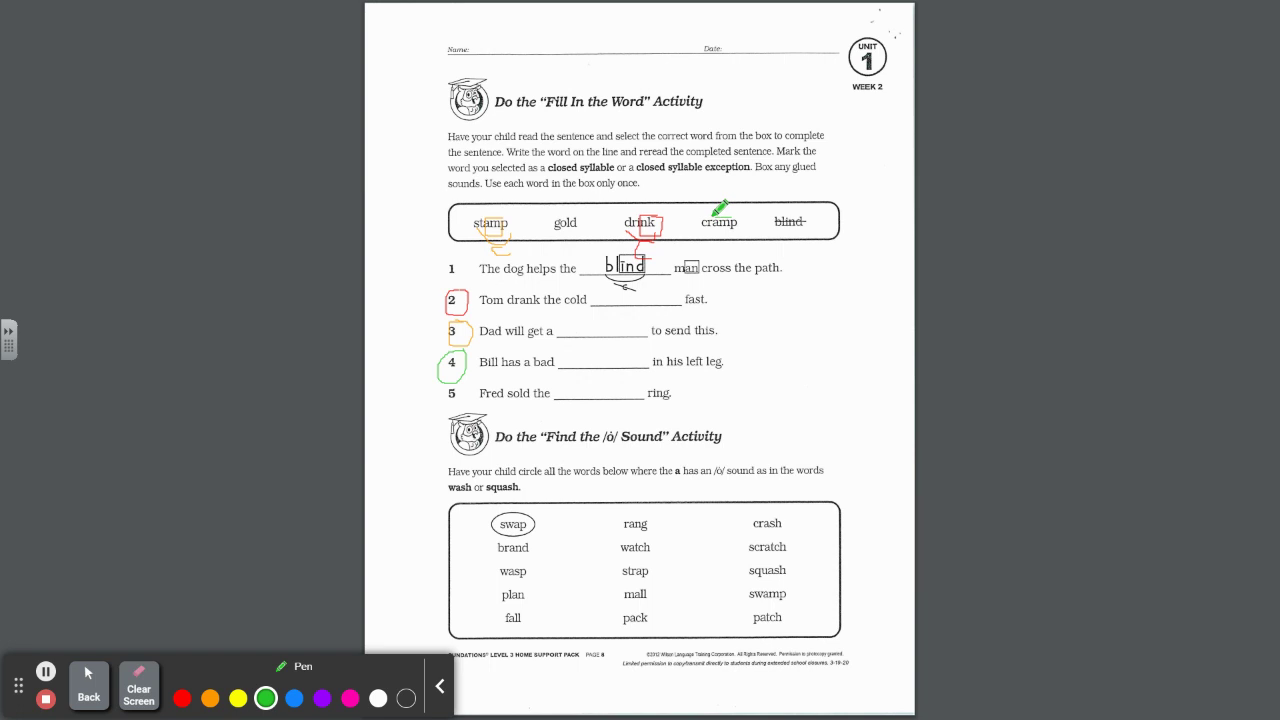
drag(712, 215, 720, 232)
mouse_move(733, 216)
mouse_down()
mouse_move(716, 226)
mouse_move(722, 238)
mouse_move(738, 230)
mouse_up()
Step: In blue, box and scoop "blind", write a C beside sentence 1 and circle sentence number 1
click(298, 698)
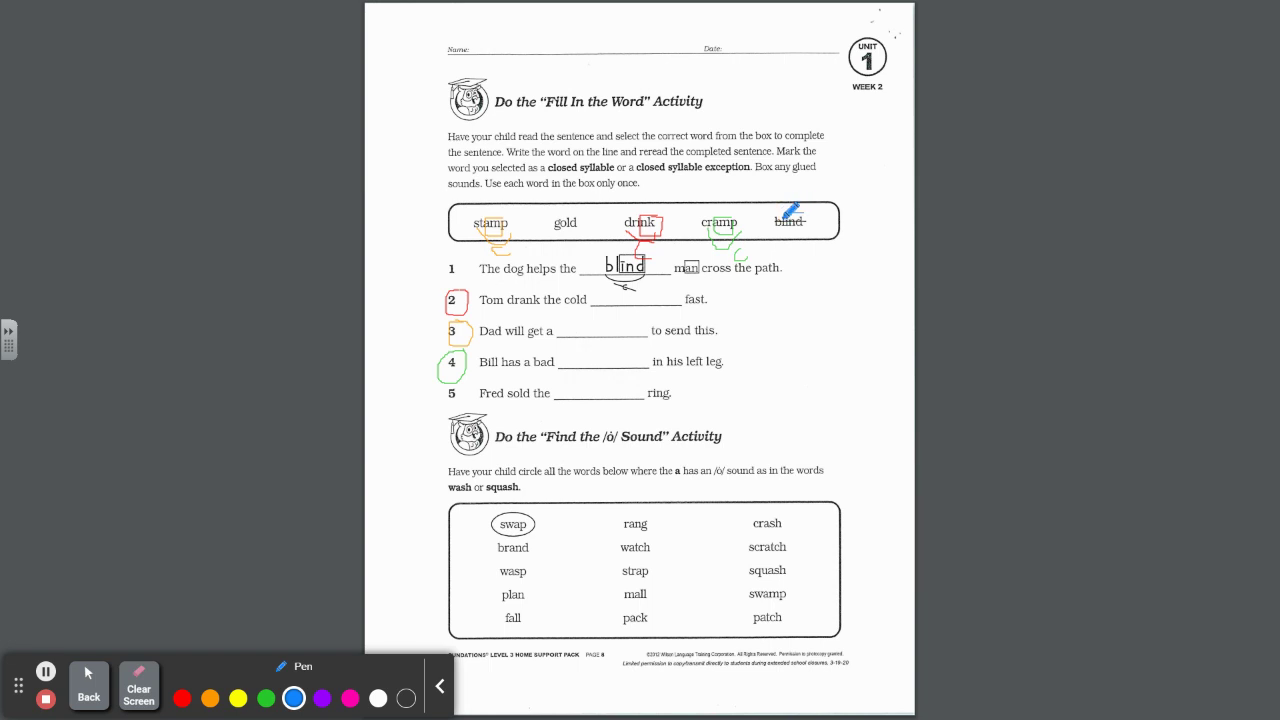
mouse_move(786, 222)
mouse_down()
mouse_move(803, 231)
mouse_move(817, 203)
mouse_move(792, 205)
mouse_up()
drag(808, 260, 808, 279)
mouse_move(472, 256)
mouse_down()
mouse_move(444, 265)
mouse_move(470, 257)
mouse_up()
Step: Mark "gold" in purple as a closed syllable exception and cross out the C beside sentence 1 in blue
click(322, 698)
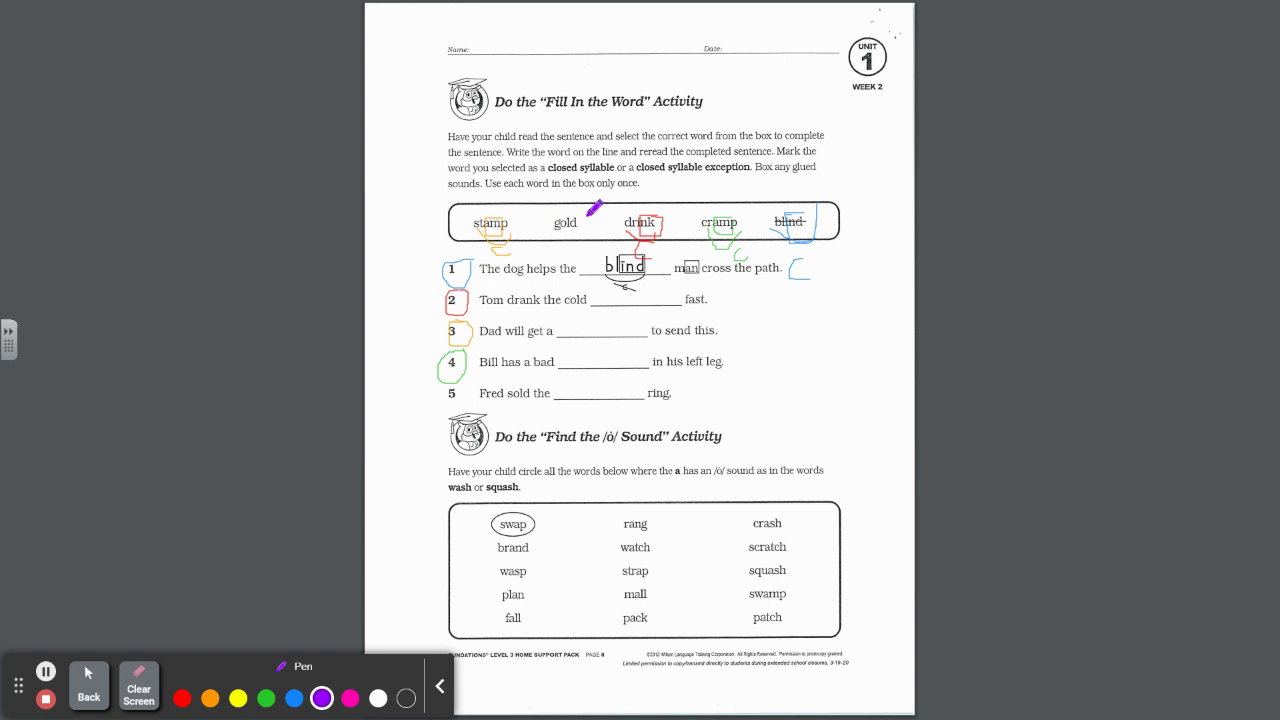
mouse_move(580, 212)
mouse_down()
mouse_move(561, 216)
mouse_move(563, 237)
mouse_move(585, 237)
mouse_move(583, 218)
mouse_up()
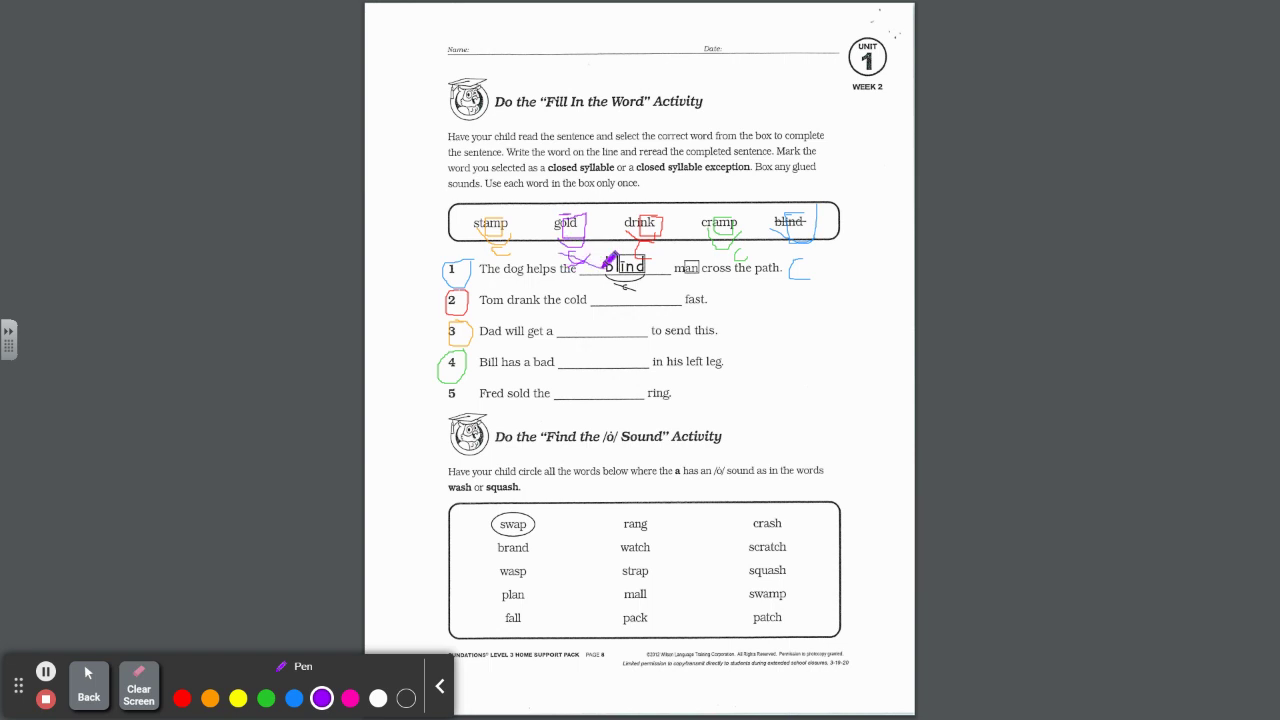
click(296, 699)
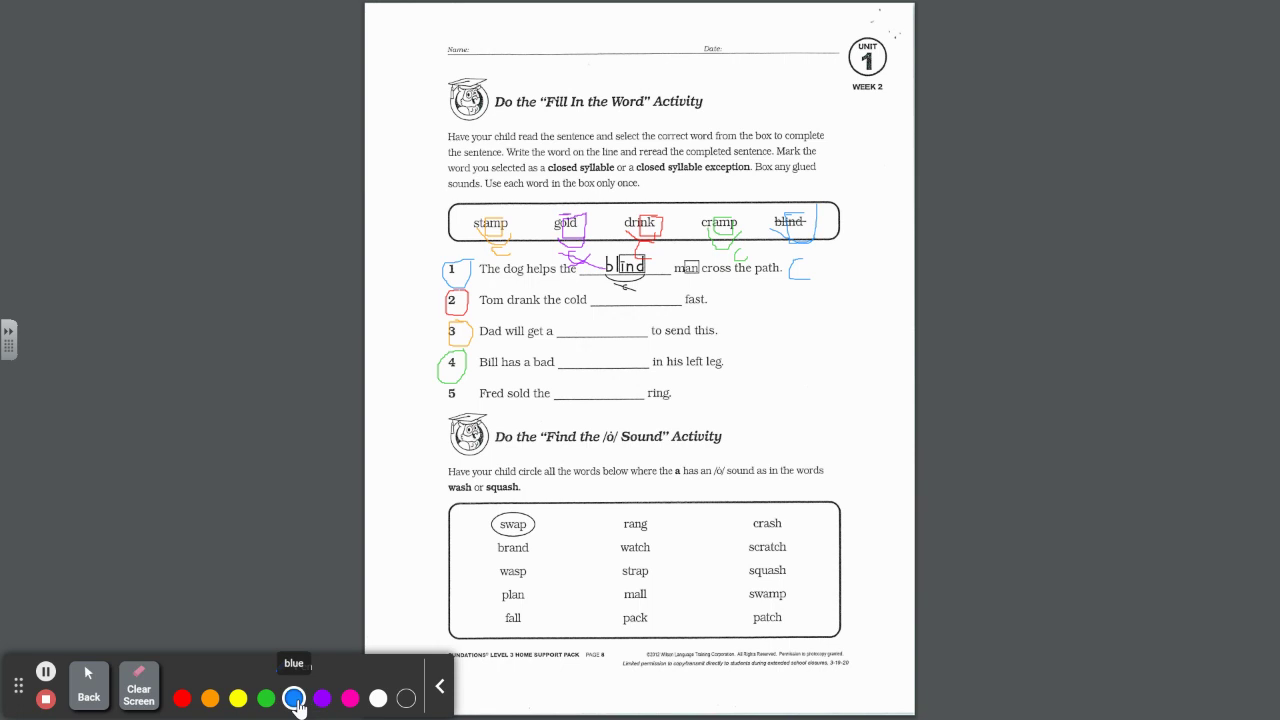
drag(808, 258, 786, 277)
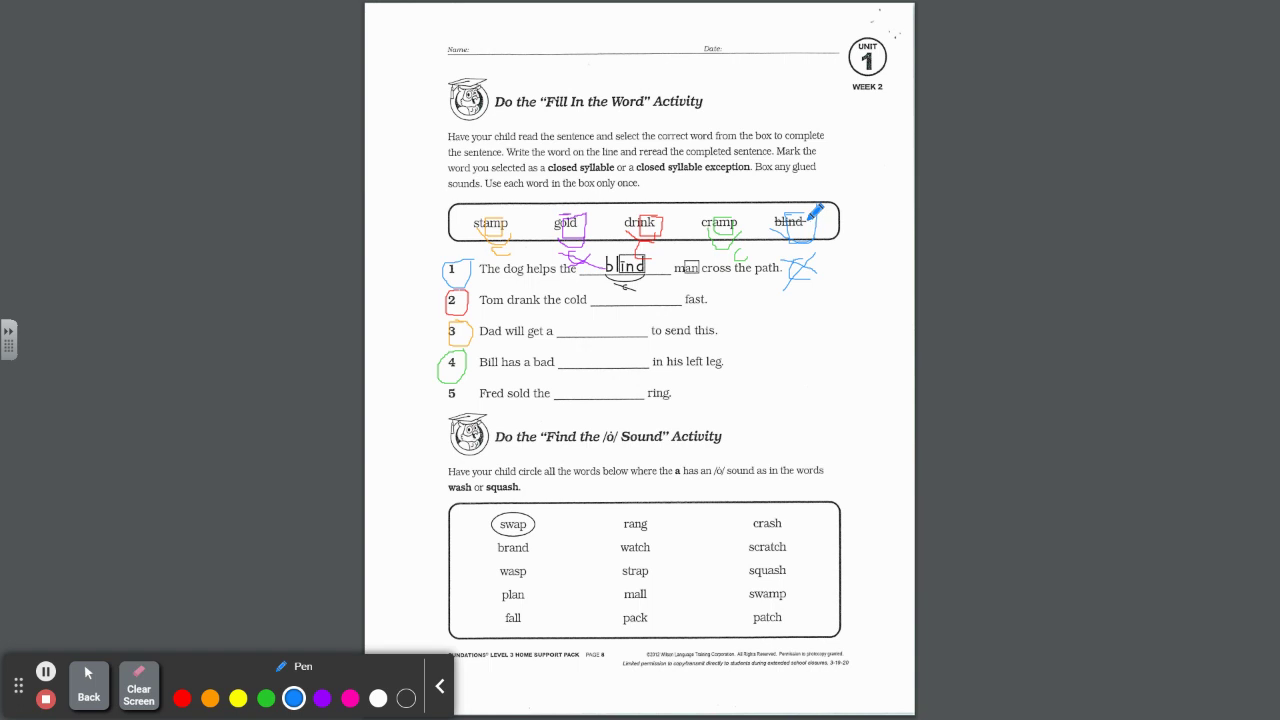
Step: Circle sentence number 5 in purple to match it with "gold"
click(322, 698)
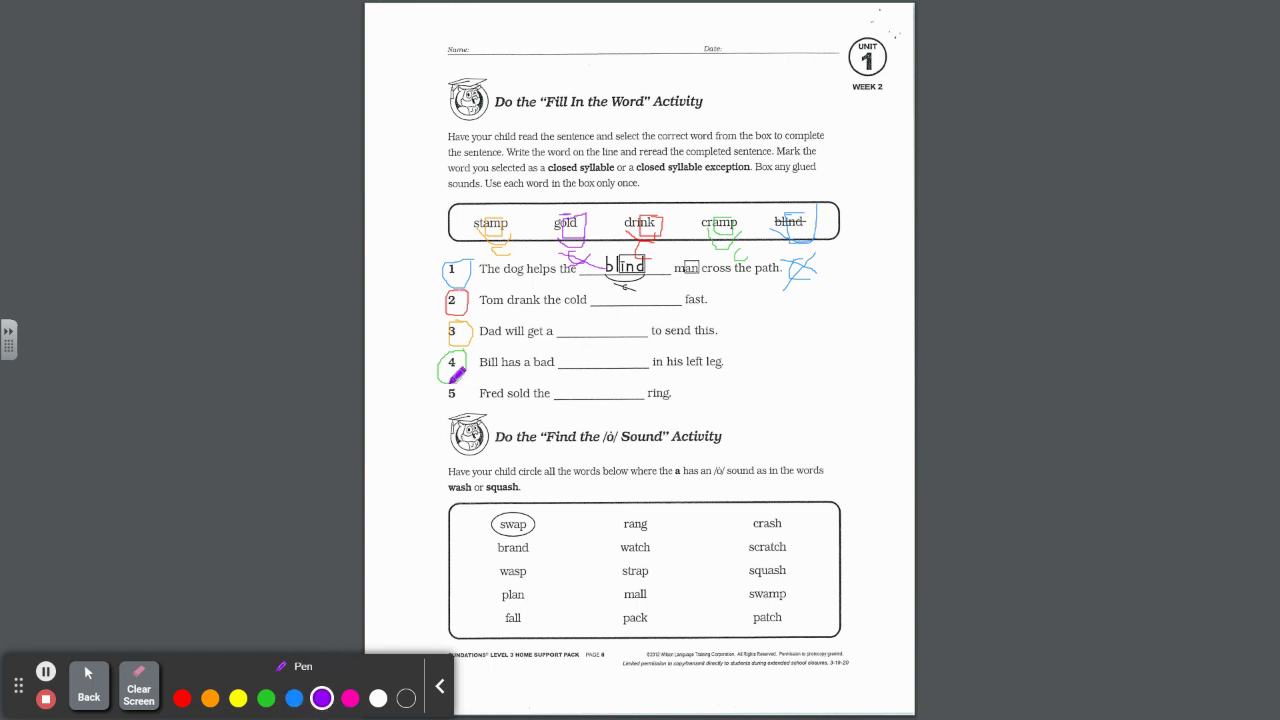
mouse_move(460, 378)
mouse_down()
mouse_move(446, 378)
mouse_move(462, 405)
mouse_move(472, 370)
mouse_up()
Step: Circle "wasp", "fall", "watch", "mall", "squash" and "swamp" in purple in the "Find the /ŏ/ Sound" word box
mouse_move(534, 565)
mouse_down()
mouse_move(494, 578)
mouse_move(515, 592)
mouse_move(548, 568)
mouse_up()
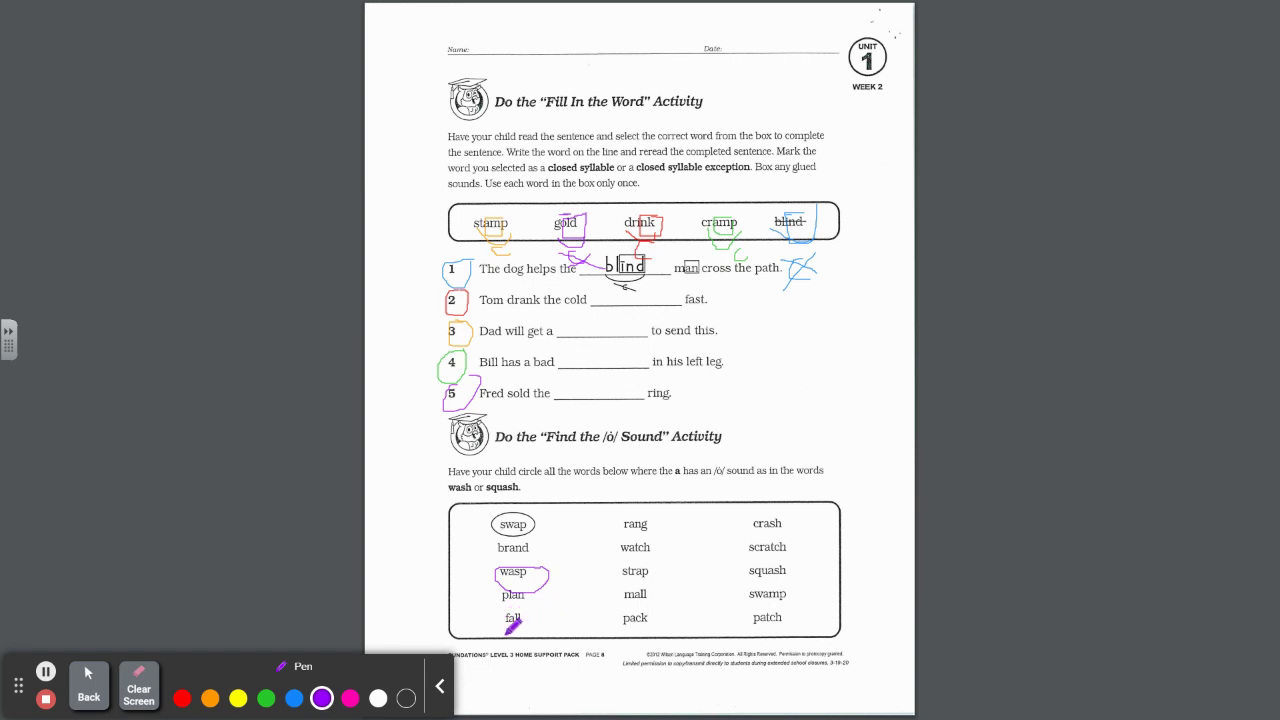
mouse_move(512, 625)
mouse_down()
mouse_move(536, 613)
mouse_move(506, 632)
mouse_move(538, 626)
mouse_move(534, 613)
mouse_up()
mouse_move(655, 541)
mouse_down()
mouse_move(616, 558)
mouse_move(650, 566)
mouse_move(657, 532)
mouse_up()
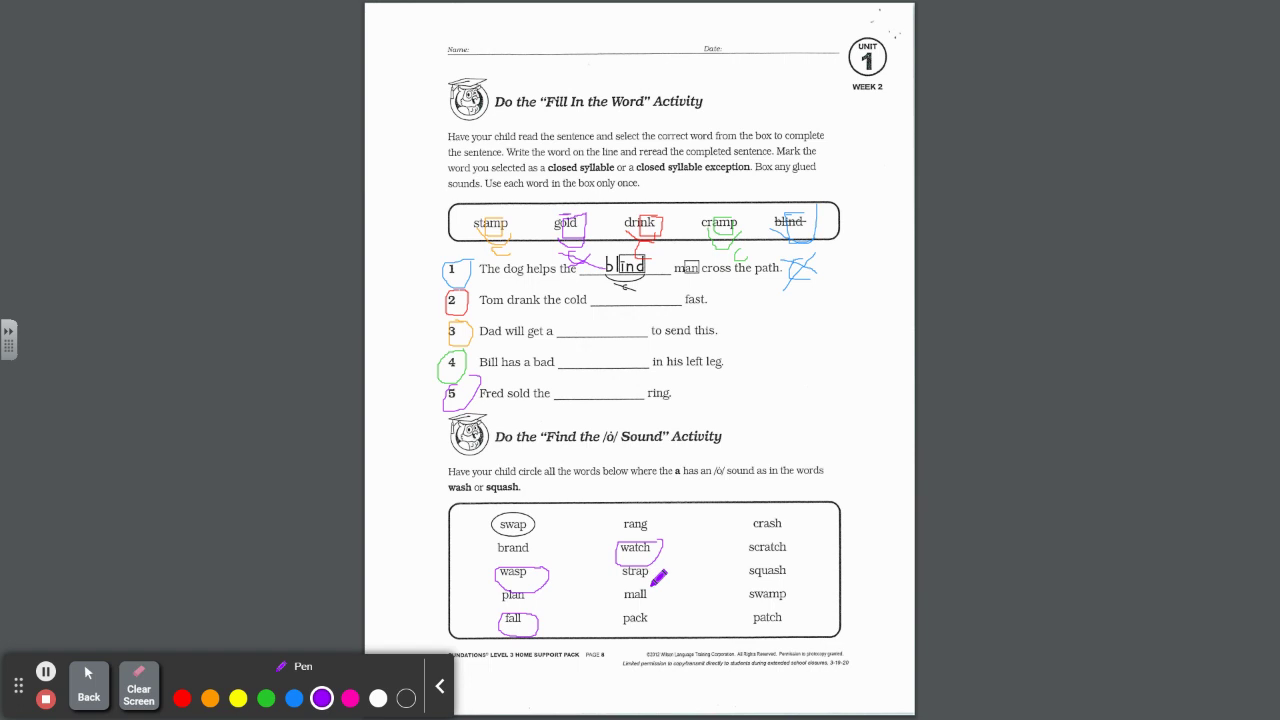
mouse_move(654, 586)
mouse_down()
mouse_move(626, 586)
mouse_move(640, 604)
mouse_move(666, 600)
mouse_move(660, 572)
mouse_move(646, 597)
mouse_up()
mouse_move(801, 566)
mouse_down()
mouse_move(752, 558)
mouse_move(757, 580)
mouse_move(798, 569)
mouse_up()
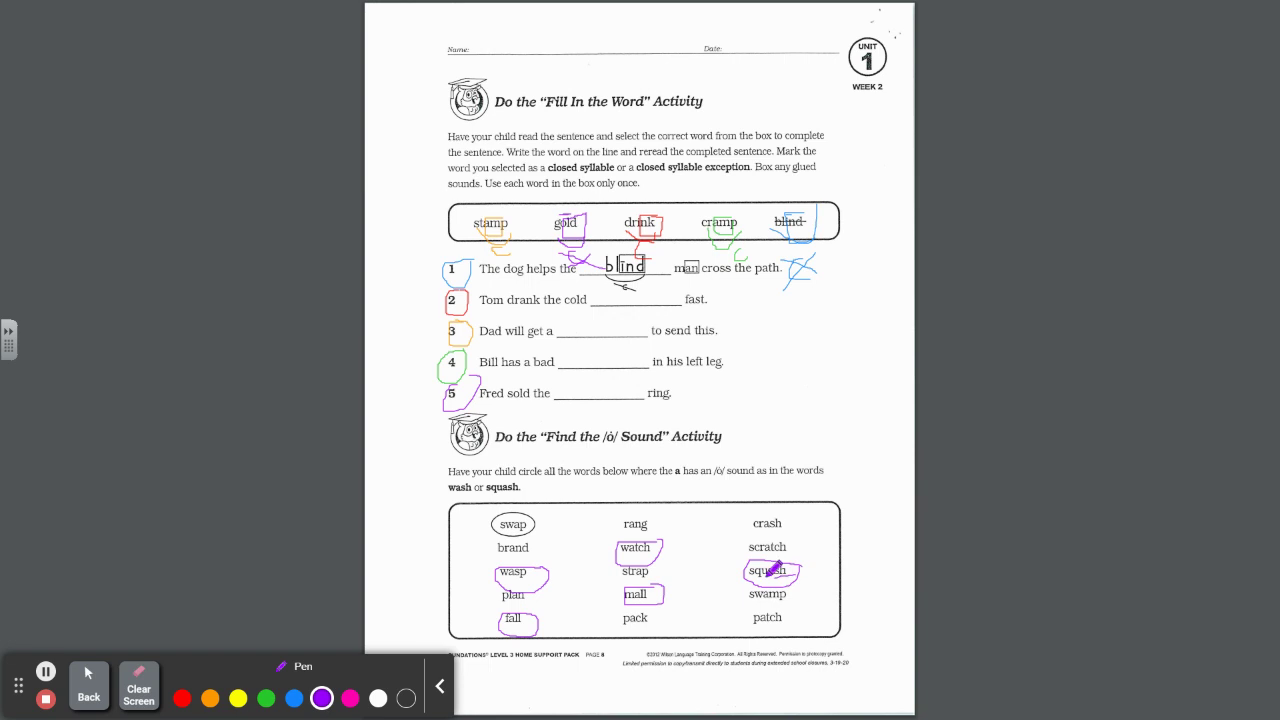
mouse_move(754, 584)
mouse_down()
mouse_move(754, 612)
mouse_move(806, 590)
mouse_move(786, 569)
mouse_up()
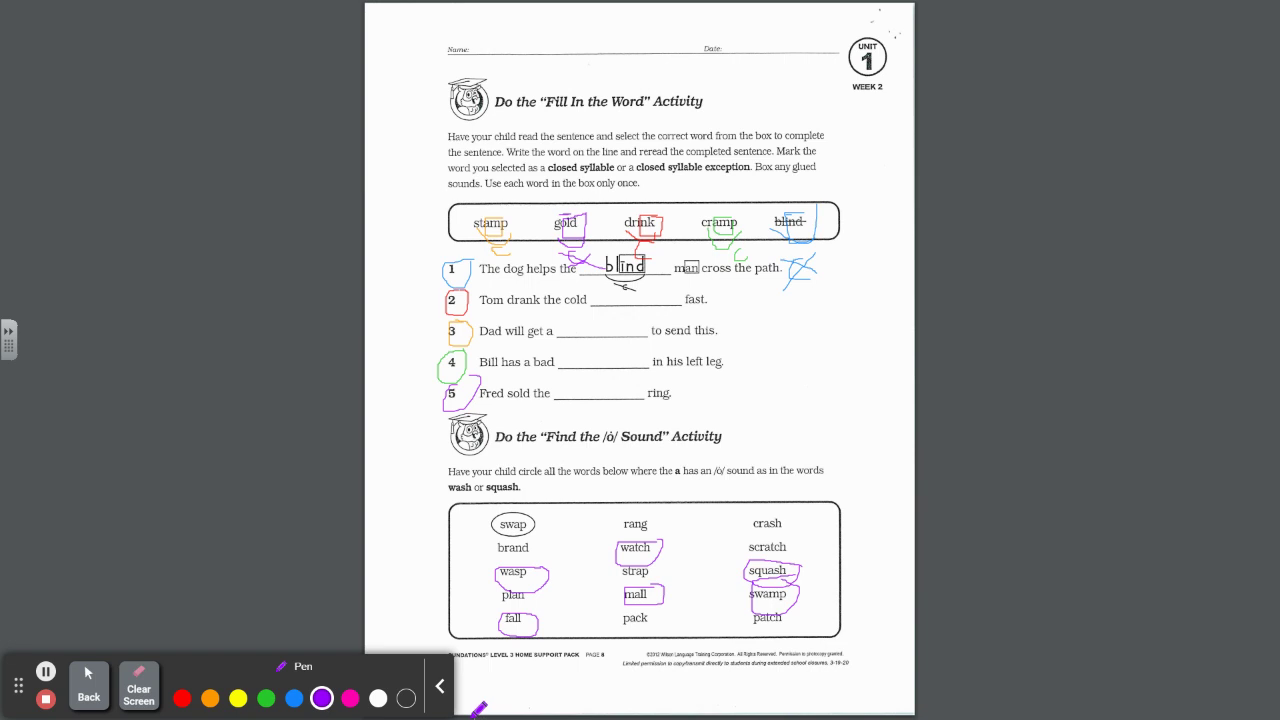
Step: On the "Find the Syllable Type" page, circle "text", "craft" and "pinch" in blue and cross out "same" and "plane"
click(58, 673)
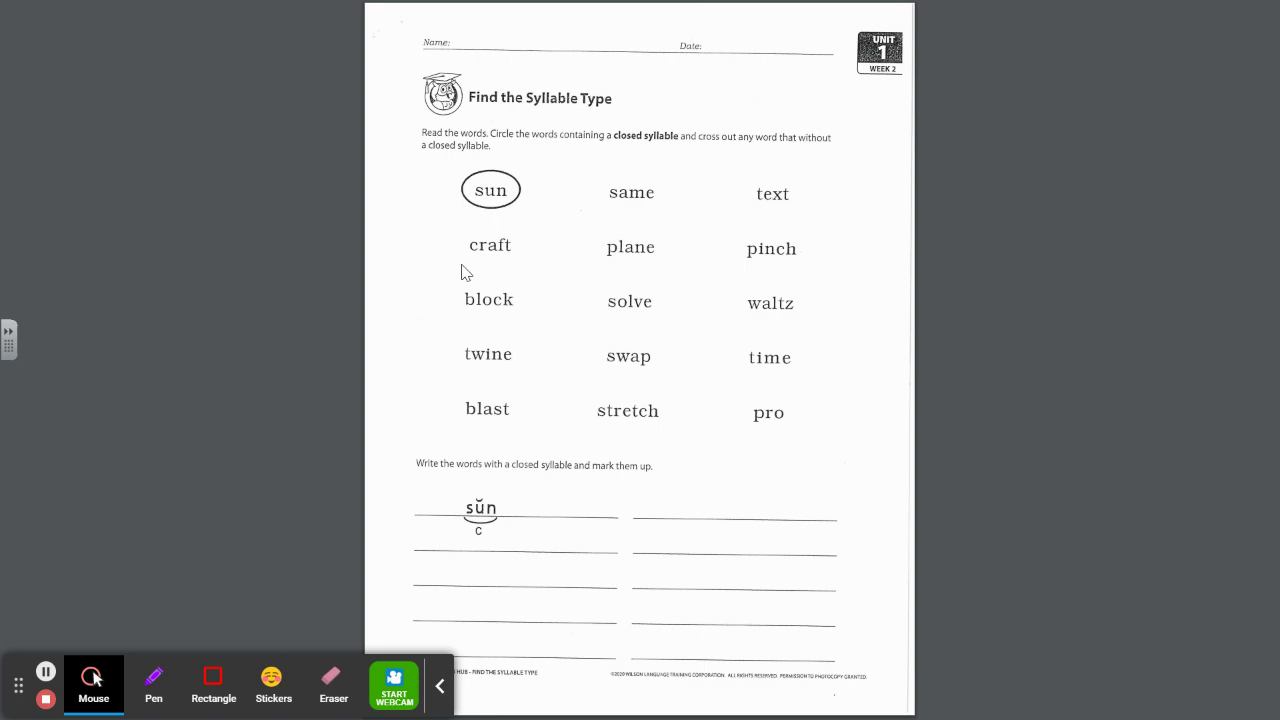
click(155, 690)
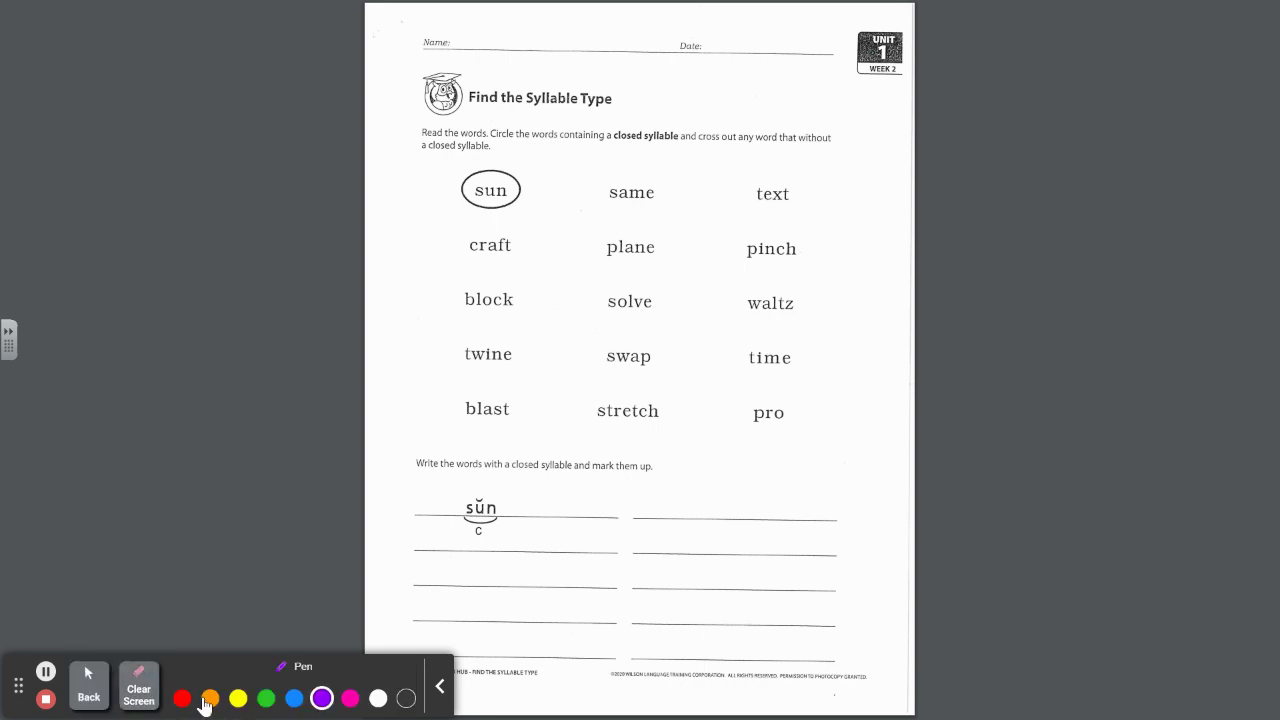
click(294, 698)
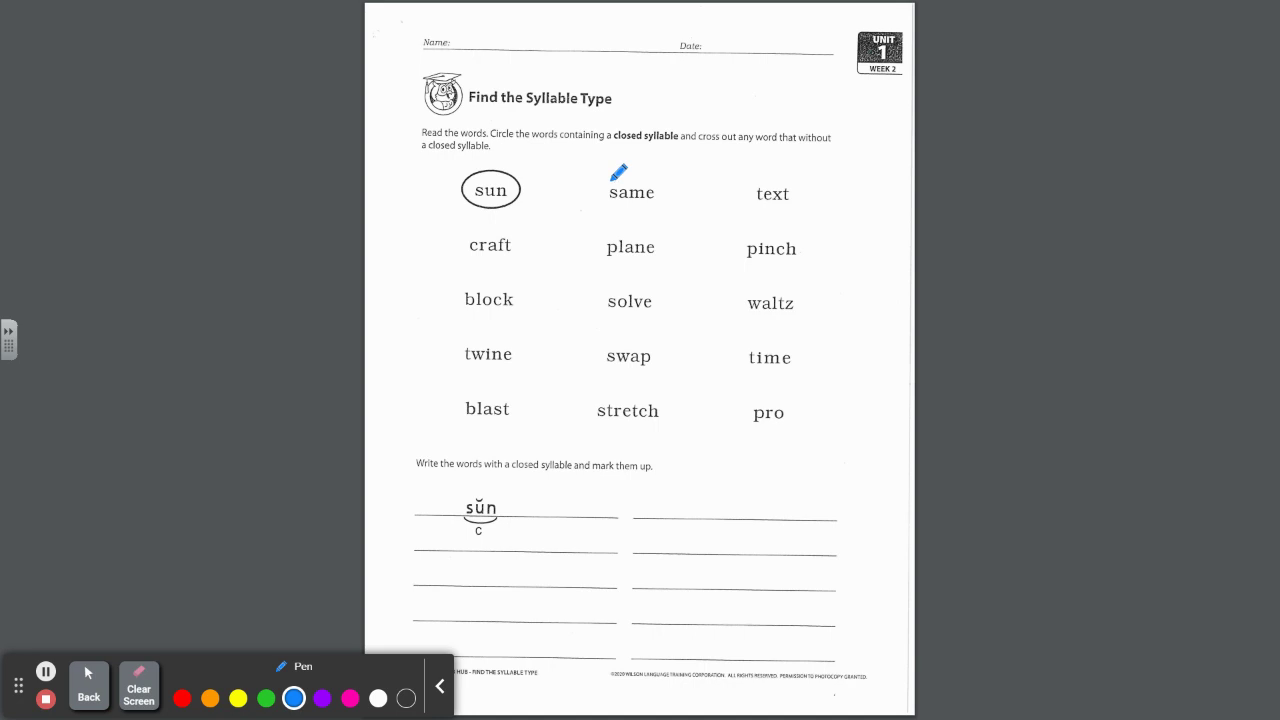
mouse_move(612, 181)
mouse_down()
mouse_move(652, 207)
mouse_move(656, 162)
mouse_up()
mouse_move(793, 185)
mouse_down()
mouse_move(759, 185)
mouse_move(750, 202)
mouse_move(804, 189)
mouse_up()
mouse_move(517, 229)
mouse_down()
mouse_move(457, 226)
mouse_move(494, 266)
mouse_move(529, 240)
mouse_move(521, 231)
mouse_up()
mouse_move(607, 234)
mouse_down()
mouse_move(652, 264)
mouse_move(651, 226)
mouse_up()
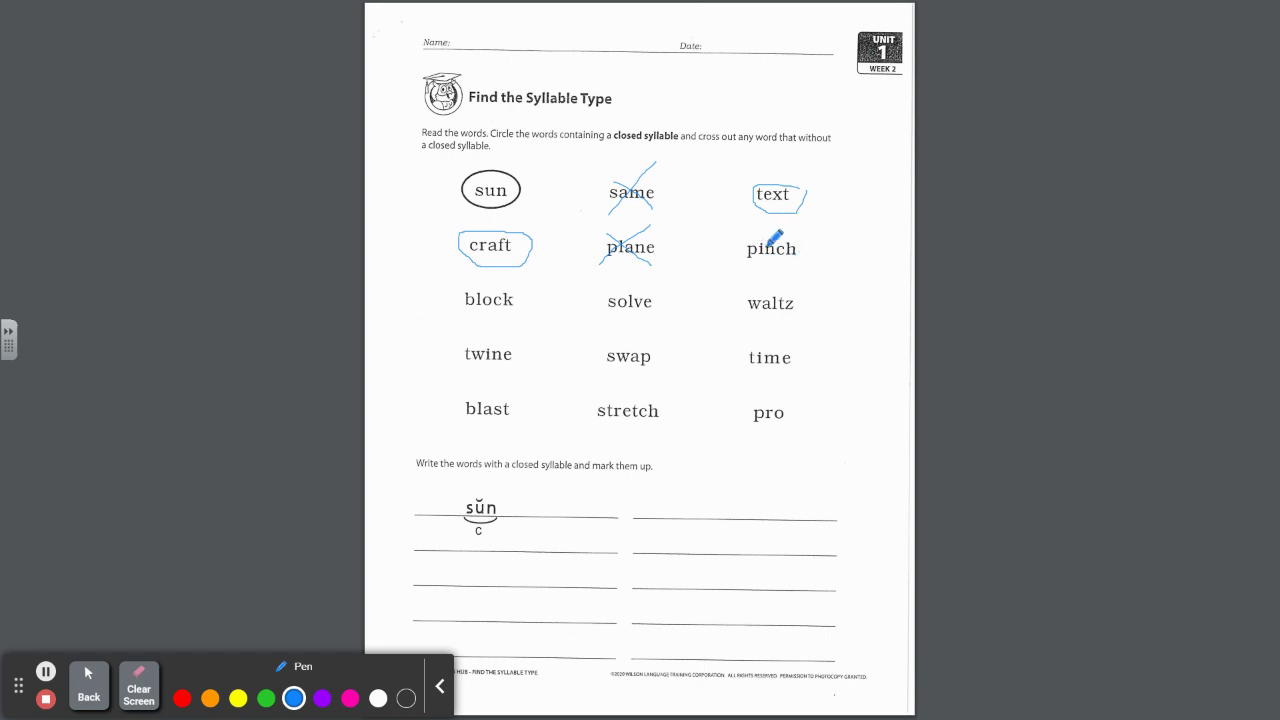
mouse_move(804, 244)
mouse_down()
mouse_move(742, 247)
mouse_move(800, 262)
mouse_move(806, 243)
mouse_up()
Step: Circle "block", "solve", "waltz" and "swap" as closed syllables and cross out "twine" and "time"
mouse_move(538, 287)
mouse_down()
mouse_move(469, 277)
mouse_move(478, 320)
mouse_move(529, 294)
mouse_up()
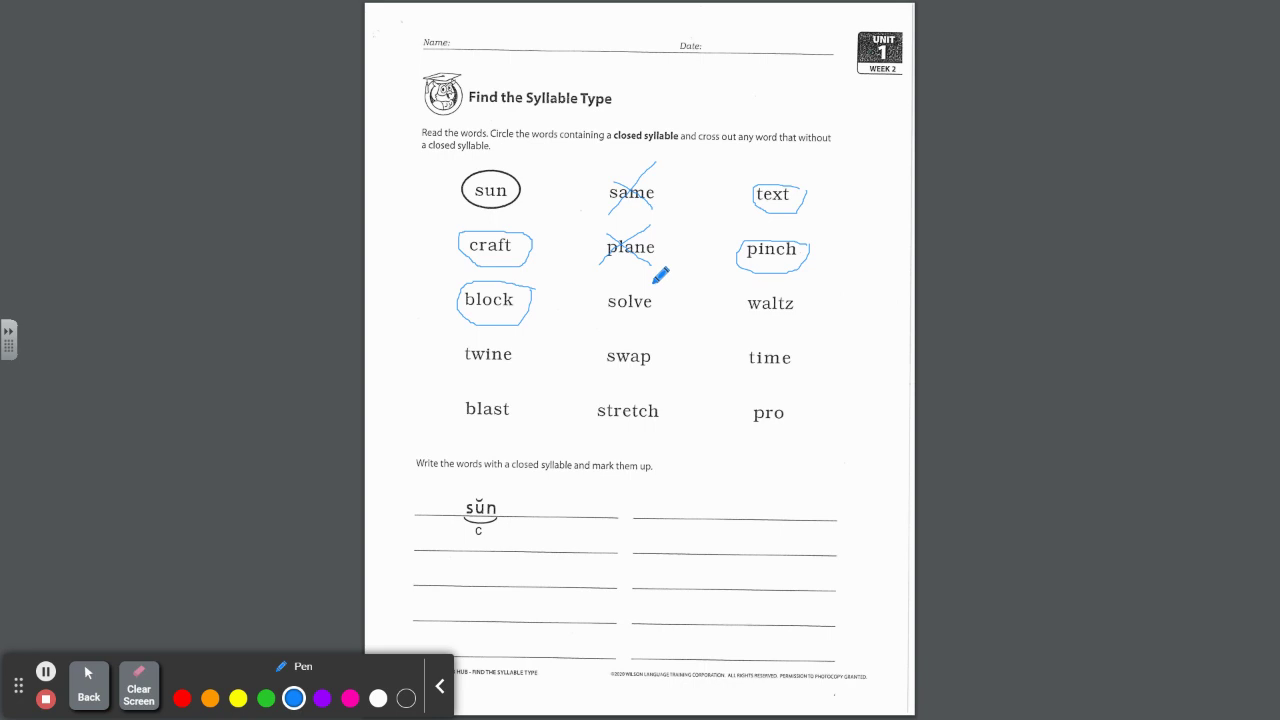
mouse_move(656, 285)
mouse_down()
mouse_move(604, 308)
mouse_move(636, 326)
mouse_move(656, 316)
mouse_move(664, 290)
mouse_move(648, 282)
mouse_up()
mouse_move(804, 285)
mouse_down()
mouse_move(762, 286)
mouse_move(762, 326)
mouse_move(820, 300)
mouse_move(799, 288)
mouse_up()
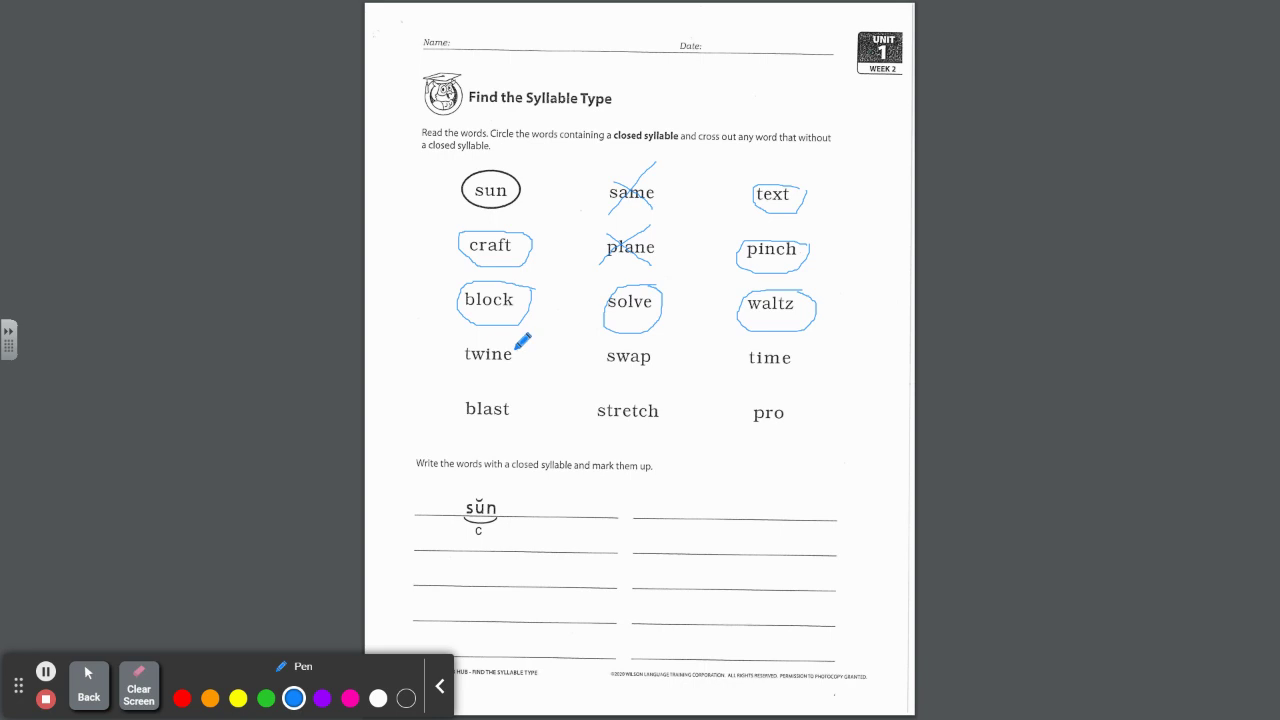
mouse_move(476, 338)
mouse_down()
mouse_move(511, 363)
mouse_move(518, 338)
mouse_up()
mouse_move(664, 338)
mouse_down()
mouse_move(608, 334)
mouse_move(657, 366)
mouse_move(658, 342)
mouse_up()
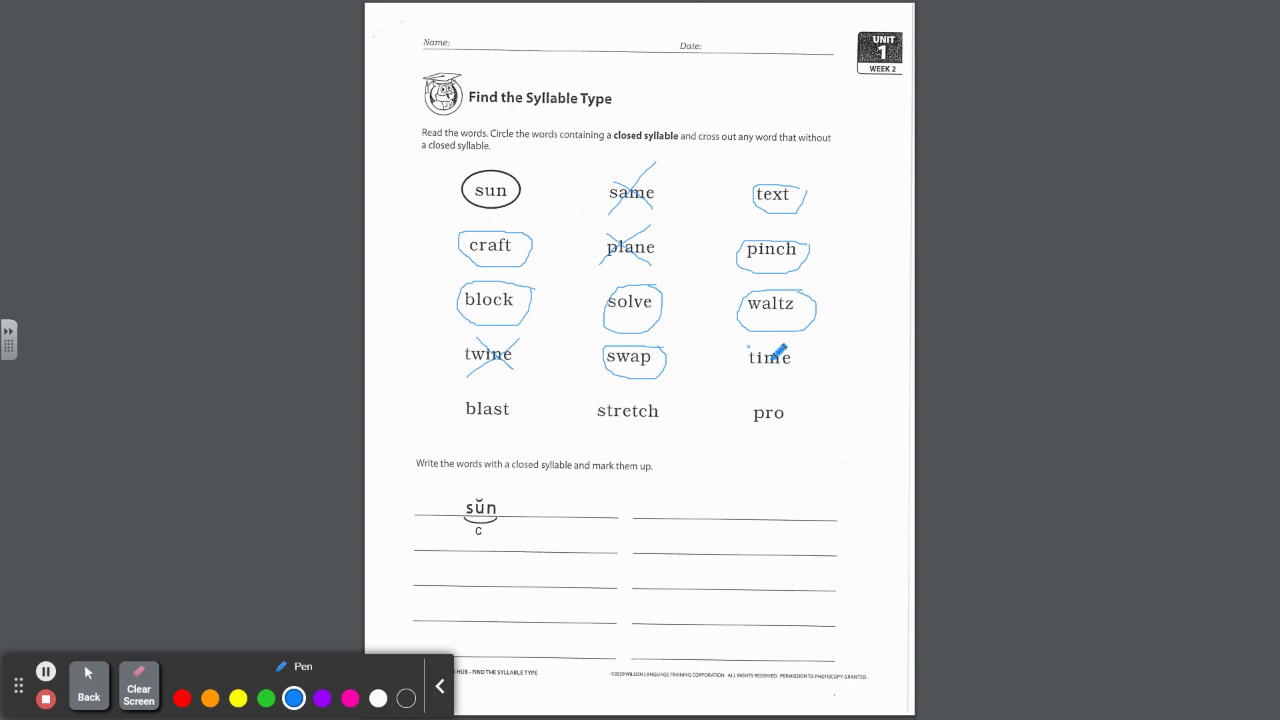
mouse_move(748, 344)
mouse_down()
mouse_move(799, 376)
mouse_move(789, 337)
mouse_up()
Step: Circle "blast" and "stretch" in the last row of words and cross out "pro"
mouse_move(516, 396)
mouse_down()
mouse_move(463, 410)
mouse_move(522, 436)
mouse_move(503, 388)
mouse_up()
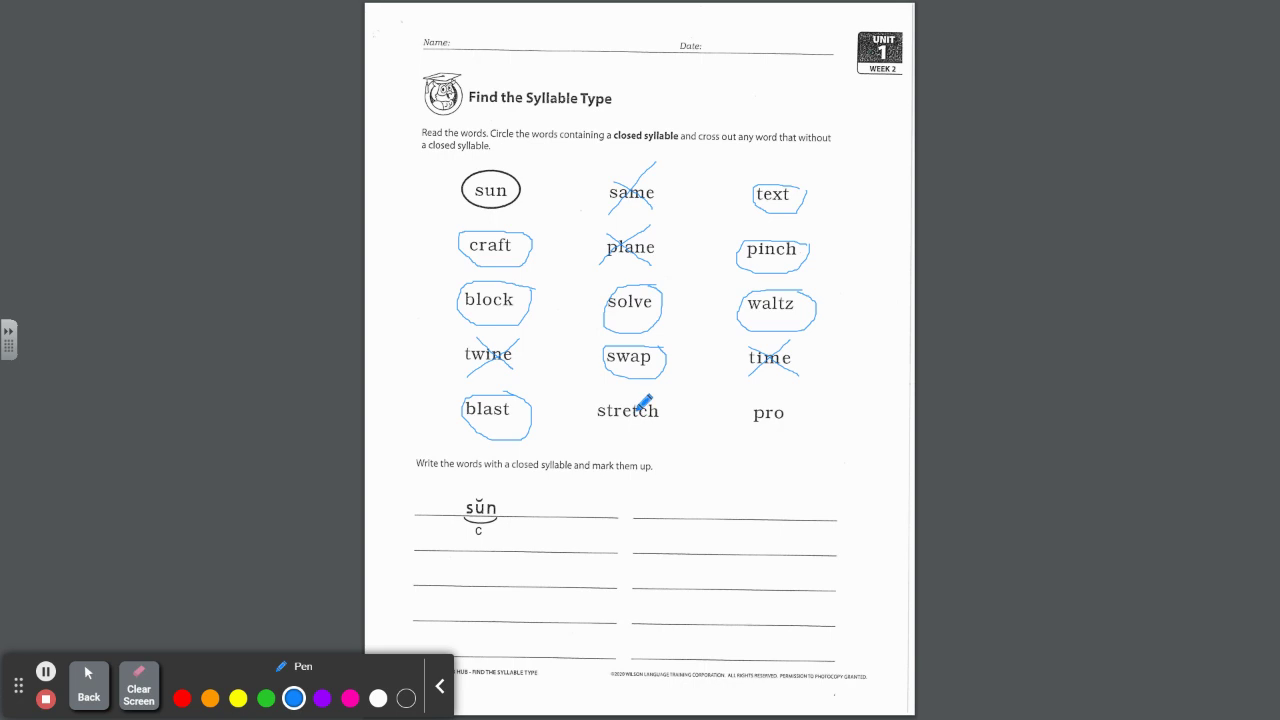
mouse_move(683, 410)
mouse_down()
mouse_move(598, 396)
mouse_move(632, 436)
mouse_move(676, 410)
mouse_move(674, 398)
mouse_up()
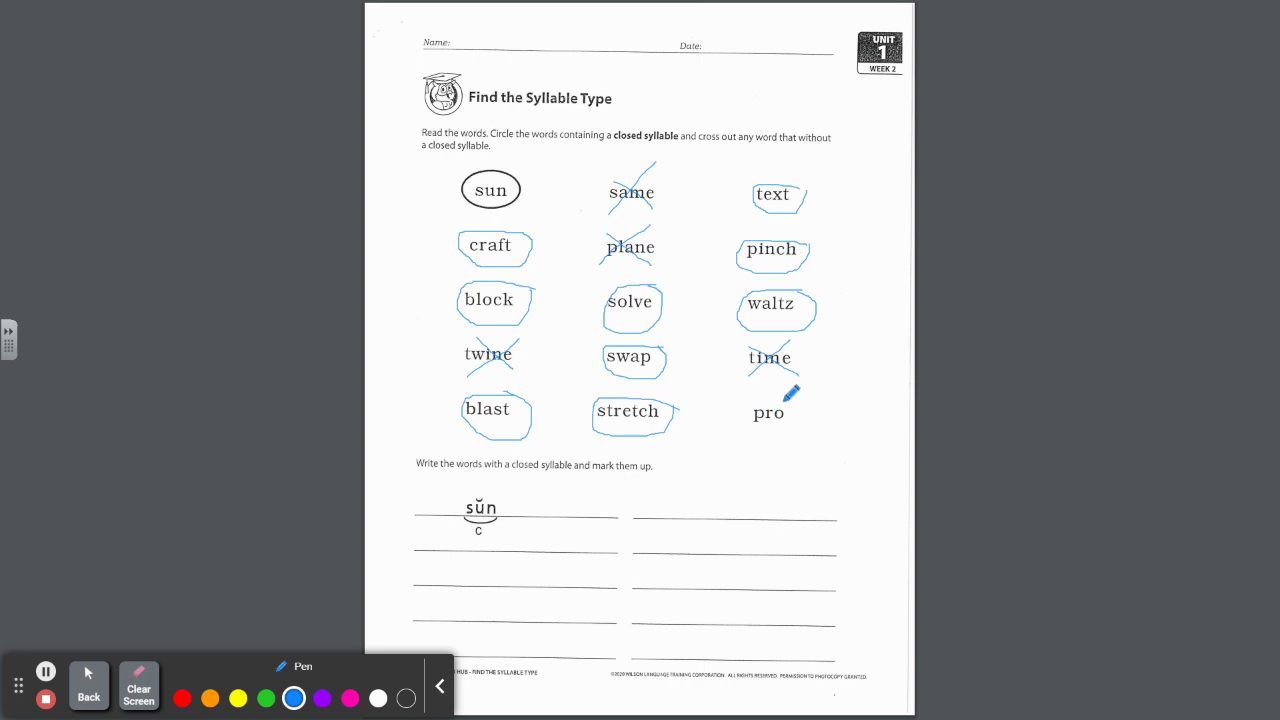
drag(758, 399, 790, 438)
mouse_move(787, 420)
mouse_down()
mouse_move(757, 437)
mouse_move(795, 387)
mouse_up()
Step: Link the circled "sun" to its written example, and write "text" on the first line of the second column with breve, scoop and c
mouse_move(465, 178)
mouse_down()
mouse_move(423, 229)
mouse_move(417, 389)
mouse_move(455, 537)
mouse_up()
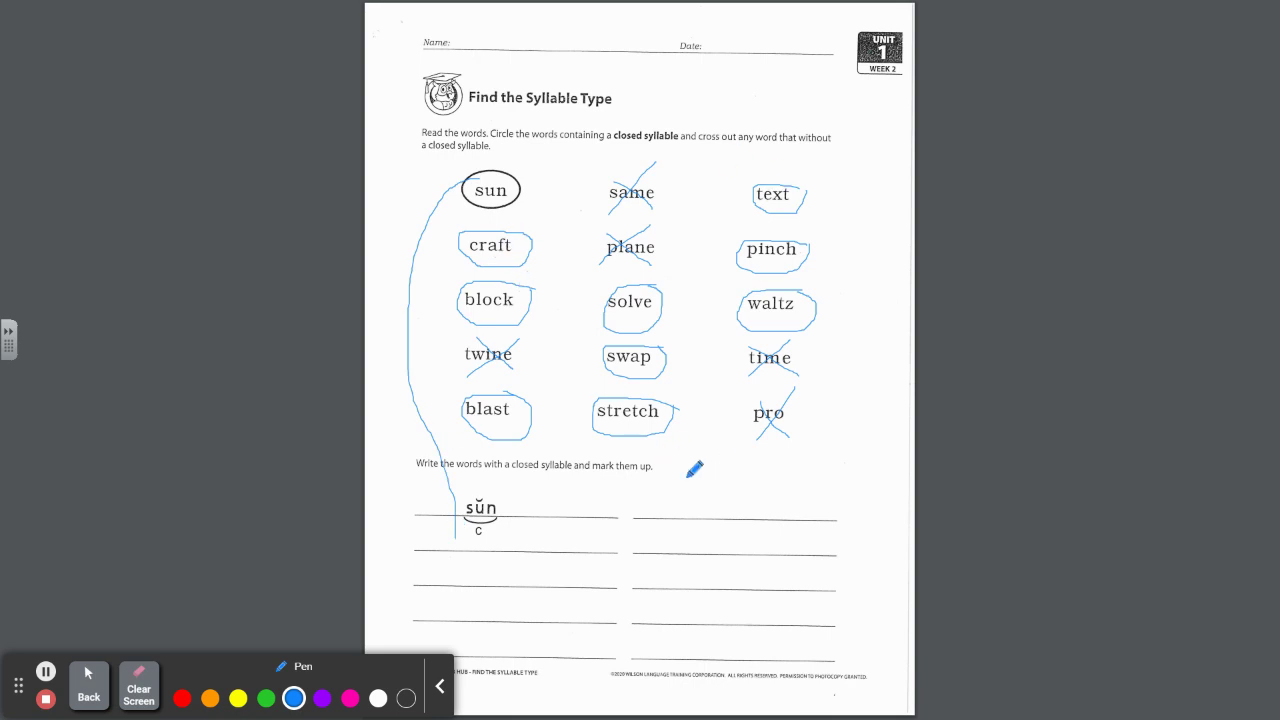
mouse_move(689, 480)
mouse_down()
mouse_move(689, 512)
mouse_move(710, 497)
mouse_move(792, 518)
mouse_move(808, 491)
mouse_up()
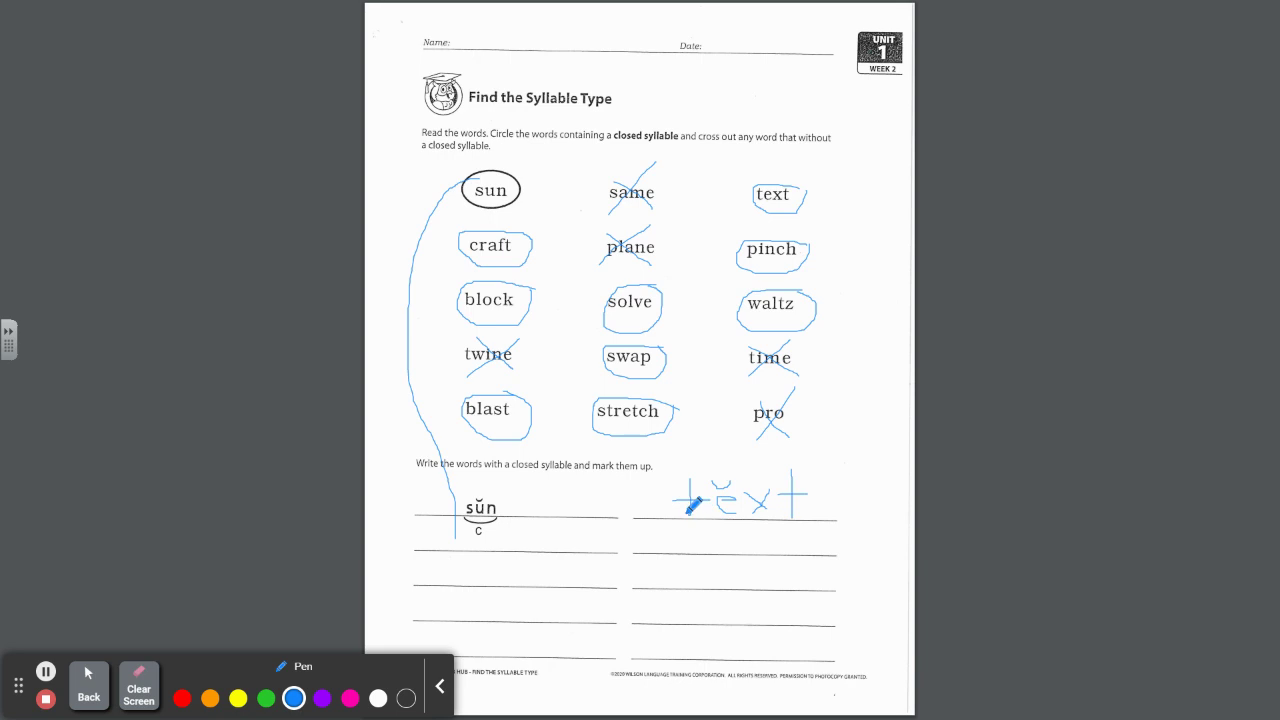
mouse_move(687, 502)
mouse_down()
mouse_move(722, 526)
mouse_move(770, 530)
mouse_move(804, 495)
mouse_up()
drag(757, 524, 758, 536)
Step: Write "solve" below the "sun" example with a breve over the o, a crossed-out e, a scoop and a c
mouse_move(458, 558)
mouse_down()
mouse_move(450, 583)
mouse_move(491, 580)
mouse_move(500, 562)
mouse_move(517, 585)
mouse_move(543, 563)
mouse_up()
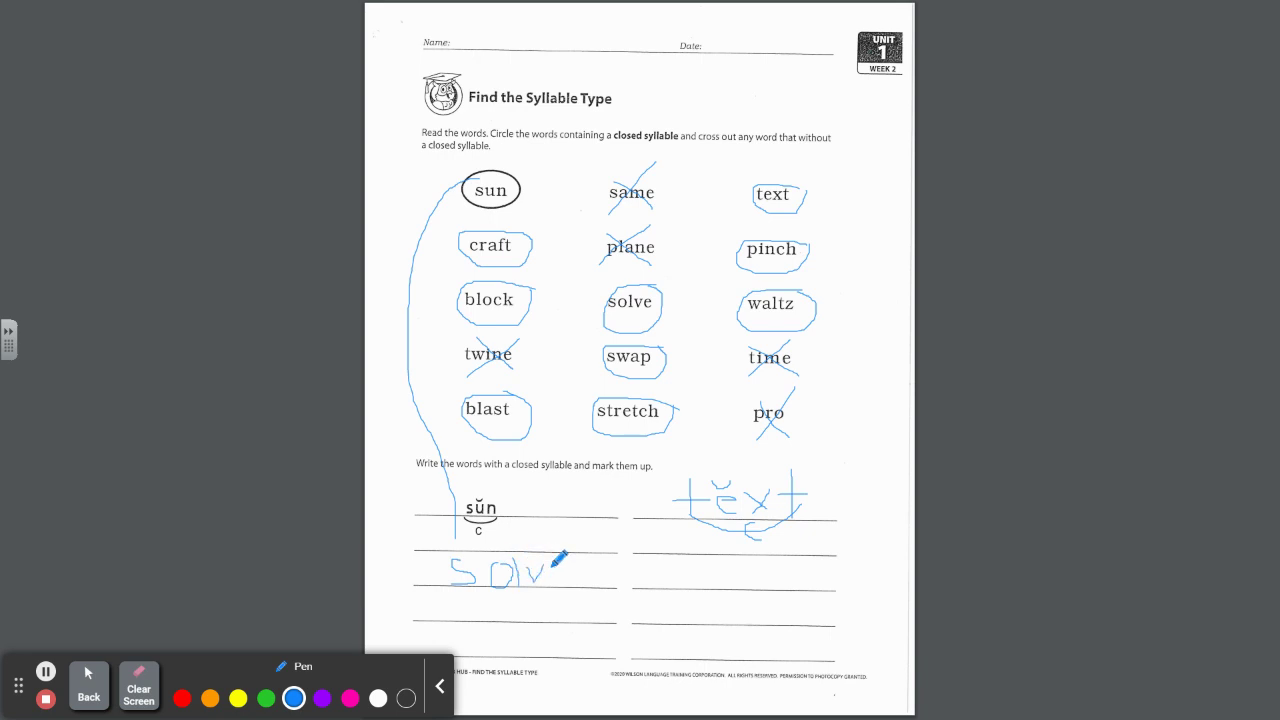
drag(551, 575, 578, 579)
drag(492, 561, 498, 559)
drag(550, 582, 581, 548)
mouse_move(453, 584)
mouse_down()
mouse_move(522, 600)
mouse_move(560, 570)
mouse_move(516, 617)
mouse_up()
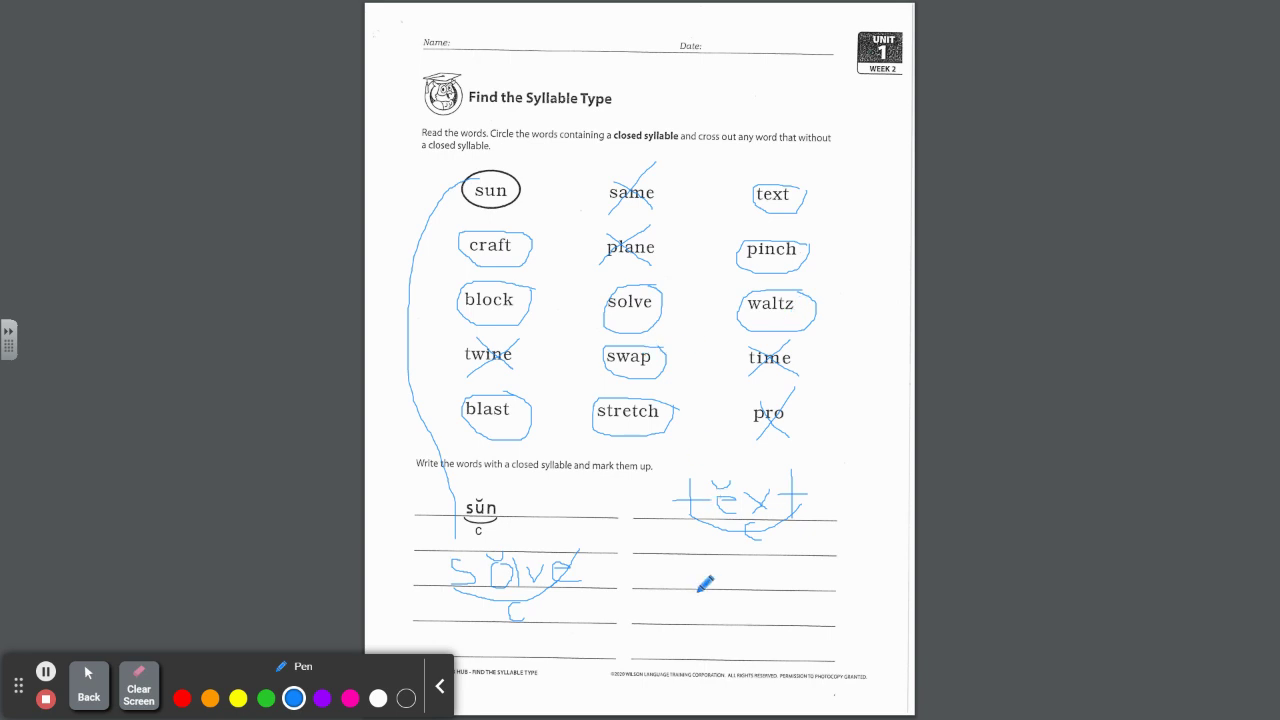
Step: Write "swap" below "text" and mark it up with underlined s and w, a mark over the a, a scoop and a c
mouse_move(663, 569)
mouse_down()
mouse_move(678, 582)
mouse_move(726, 563)
mouse_move(749, 589)
mouse_move(760, 566)
mouse_move(760, 589)
mouse_move(796, 606)
mouse_move(820, 553)
mouse_move(828, 566)
mouse_move(798, 580)
mouse_up()
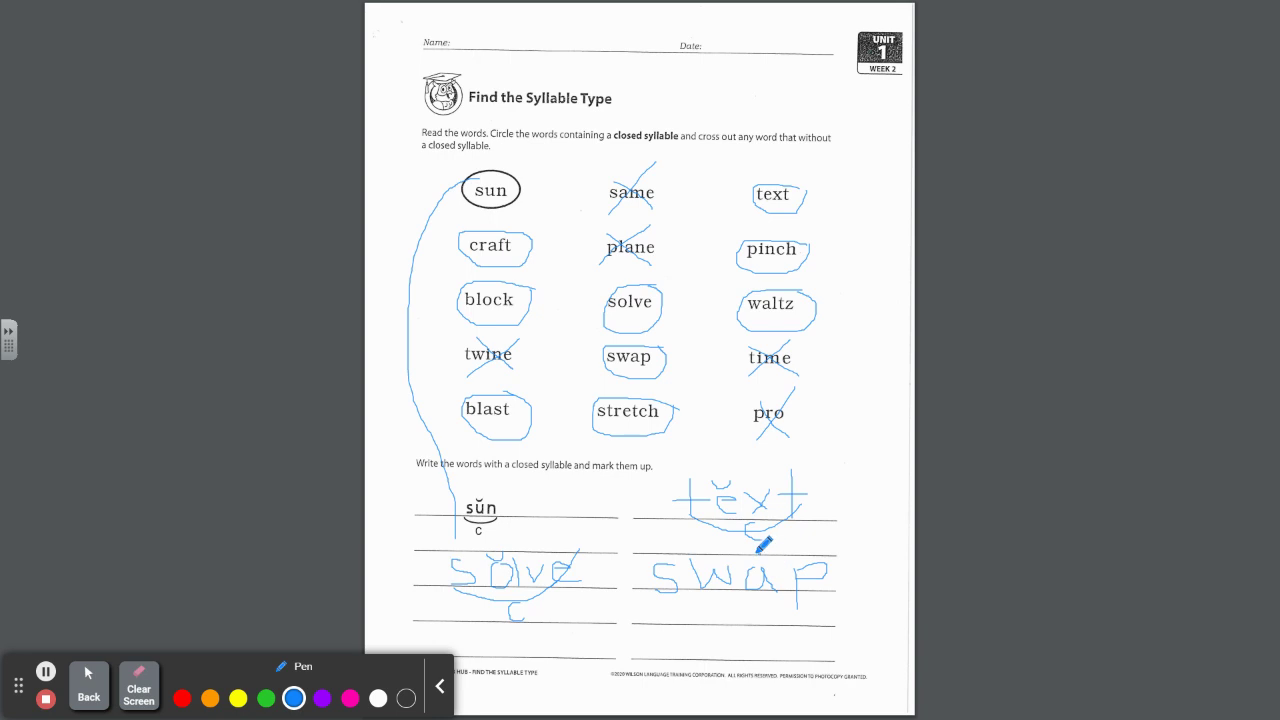
mouse_move(757, 552)
mouse_down()
mouse_move(772, 561)
mouse_move(757, 552)
mouse_up()
mouse_move(686, 600)
mouse_down()
mouse_move(799, 606)
mouse_move(755, 622)
mouse_move(764, 637)
mouse_up()
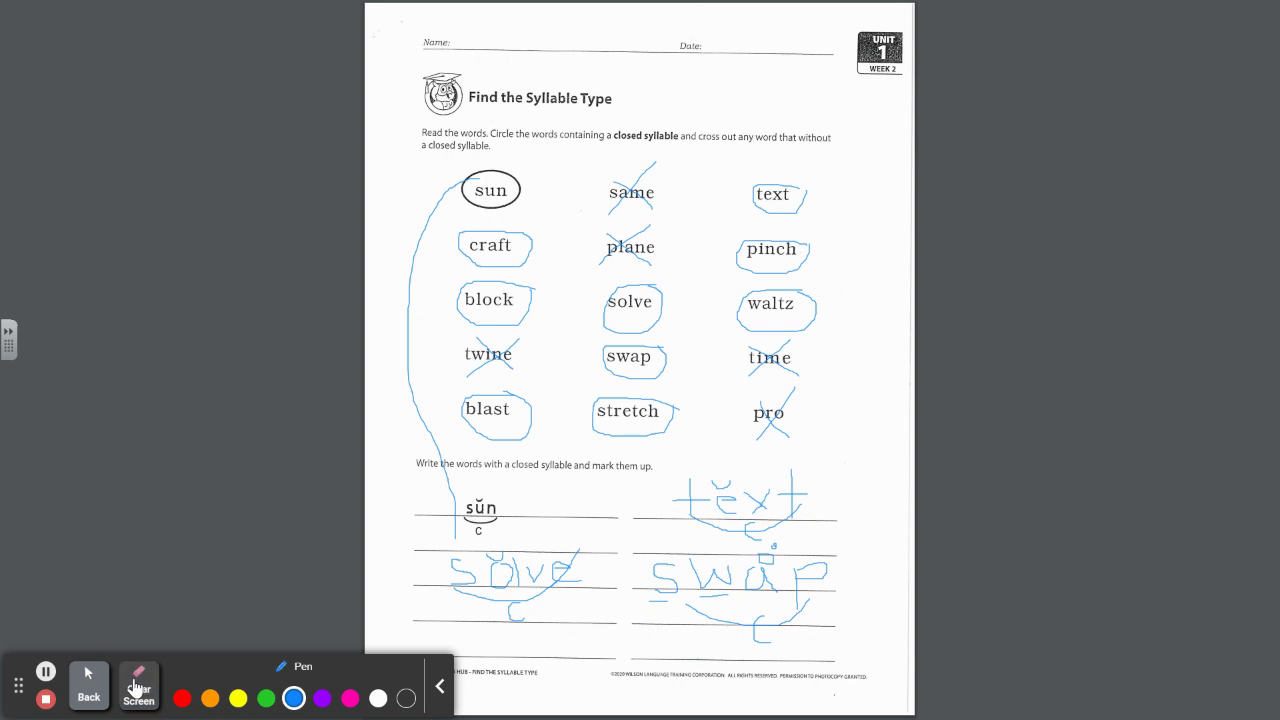
Step: On the "Guess Which One" page, circle "which" in red and "witch" in orange in the word box
click(45, 672)
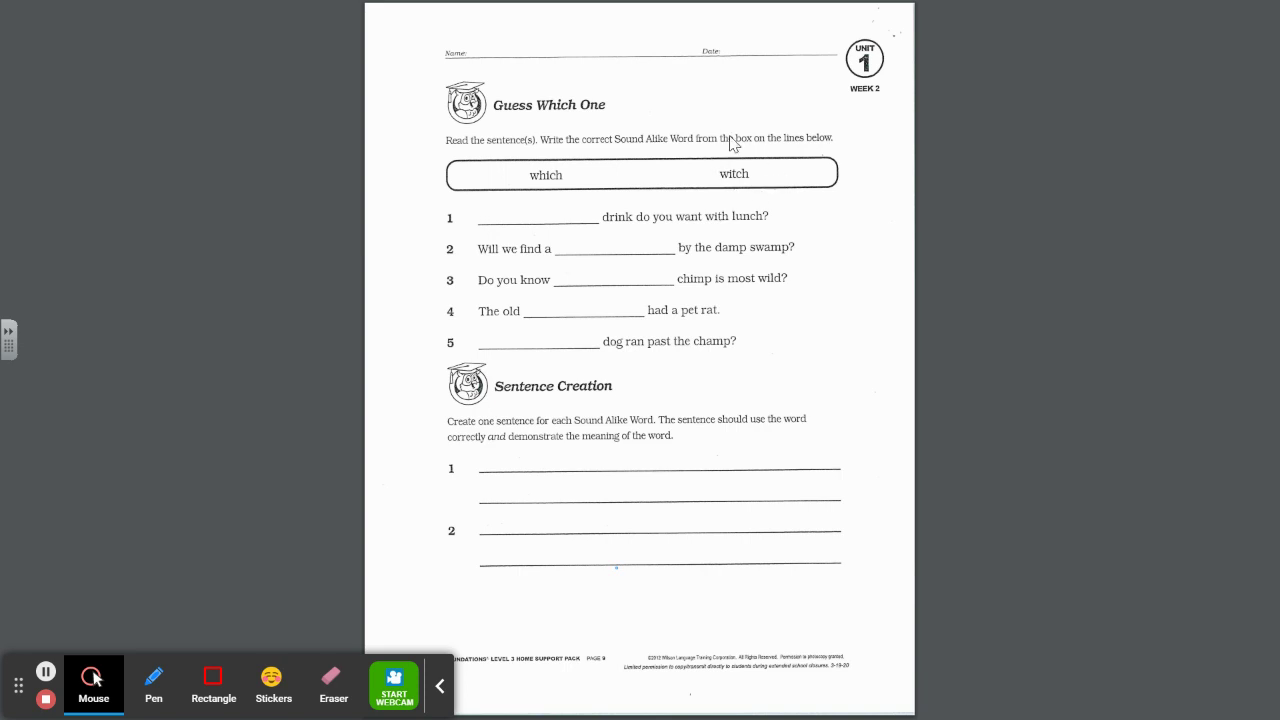
click(157, 682)
click(183, 699)
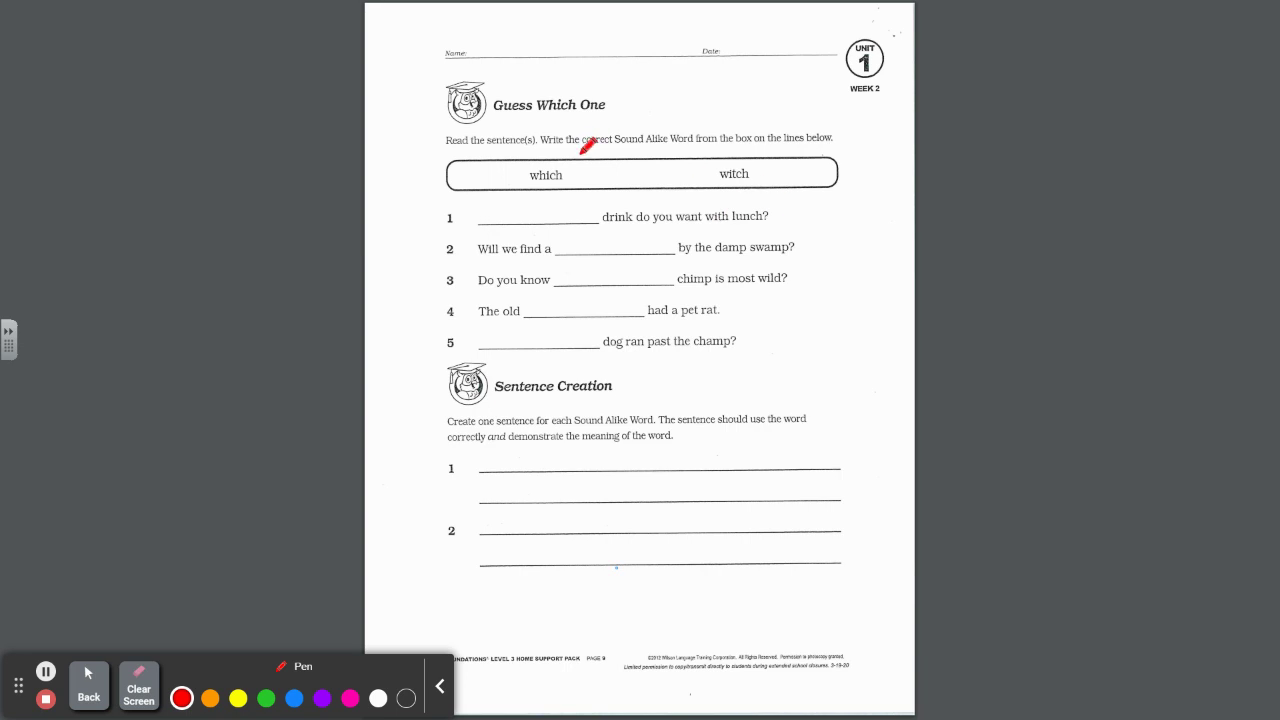
mouse_move(584, 163)
mouse_down()
mouse_move(543, 163)
mouse_move(531, 177)
mouse_move(582, 168)
mouse_up()
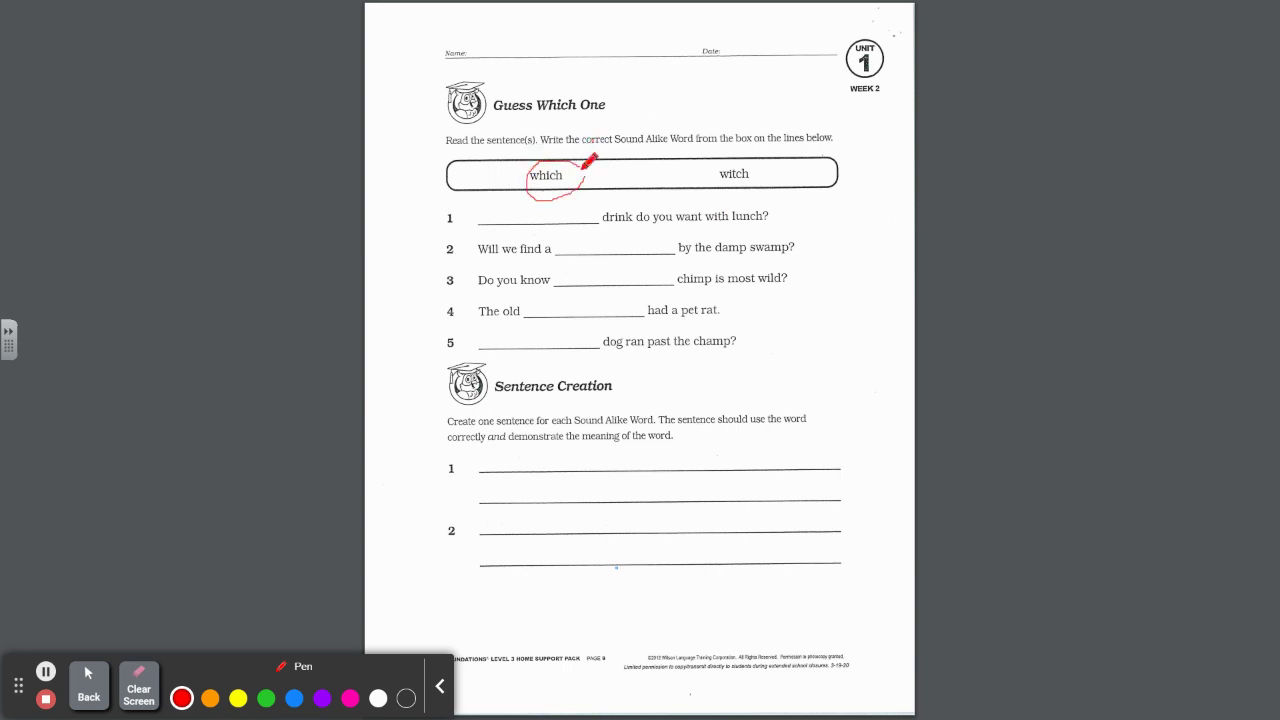
click(210, 698)
mouse_move(762, 156)
mouse_down()
mouse_move(722, 165)
mouse_move(745, 188)
mouse_move(769, 155)
mouse_move(722, 162)
mouse_move(737, 191)
mouse_move(770, 184)
mouse_up()
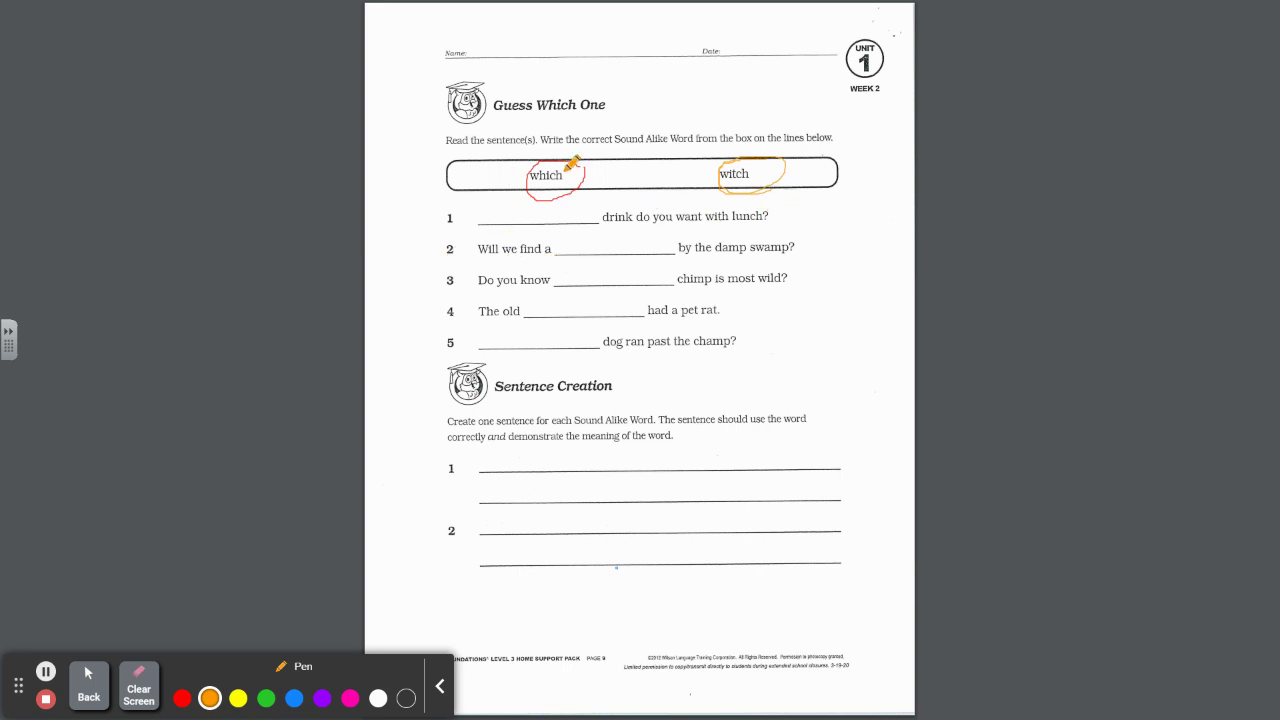
Step: Outline sentence numbers 1, 3 and 5 in red for "which" and numbers 2 and 4 in orange for "witch"
click(182, 698)
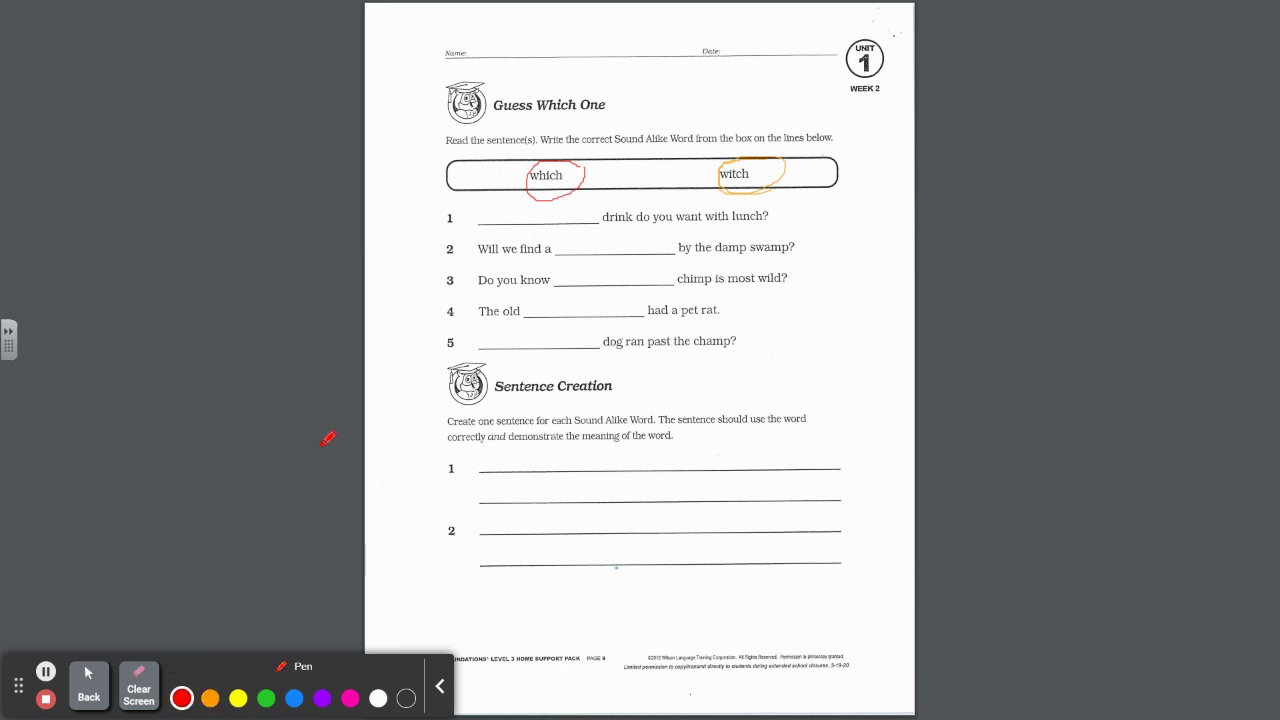
mouse_move(462, 209)
mouse_down()
mouse_move(446, 205)
mouse_move(443, 225)
mouse_move(461, 210)
mouse_up()
click(210, 698)
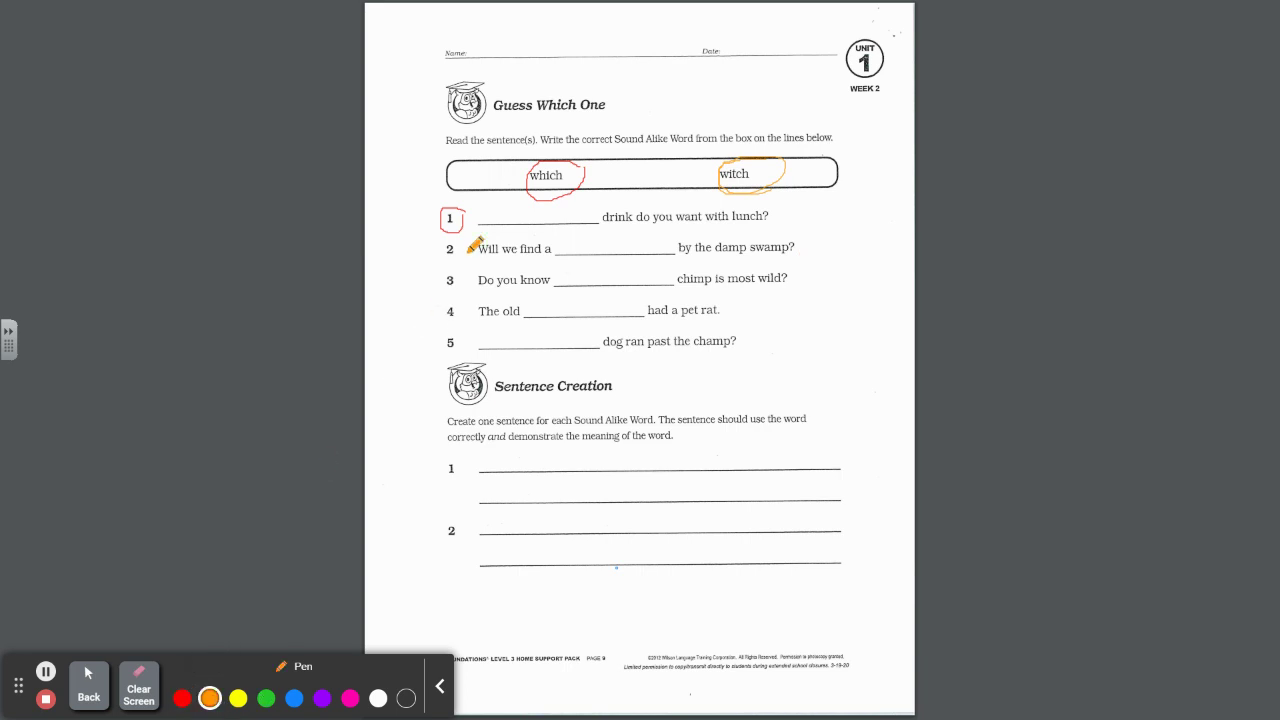
mouse_move(449, 236)
mouse_down()
mouse_move(441, 265)
mouse_move(462, 243)
mouse_up()
click(182, 698)
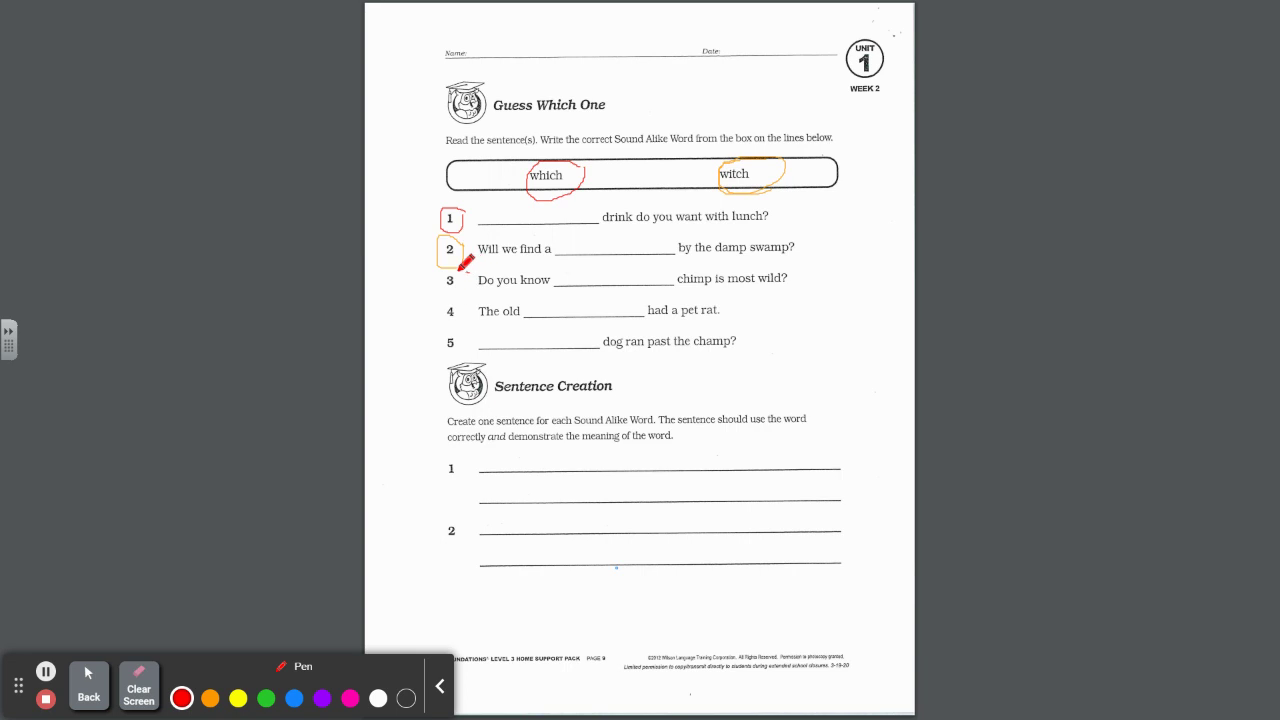
mouse_move(459, 268)
mouse_down()
mouse_move(438, 277)
mouse_move(455, 292)
mouse_move(468, 270)
mouse_up()
click(210, 698)
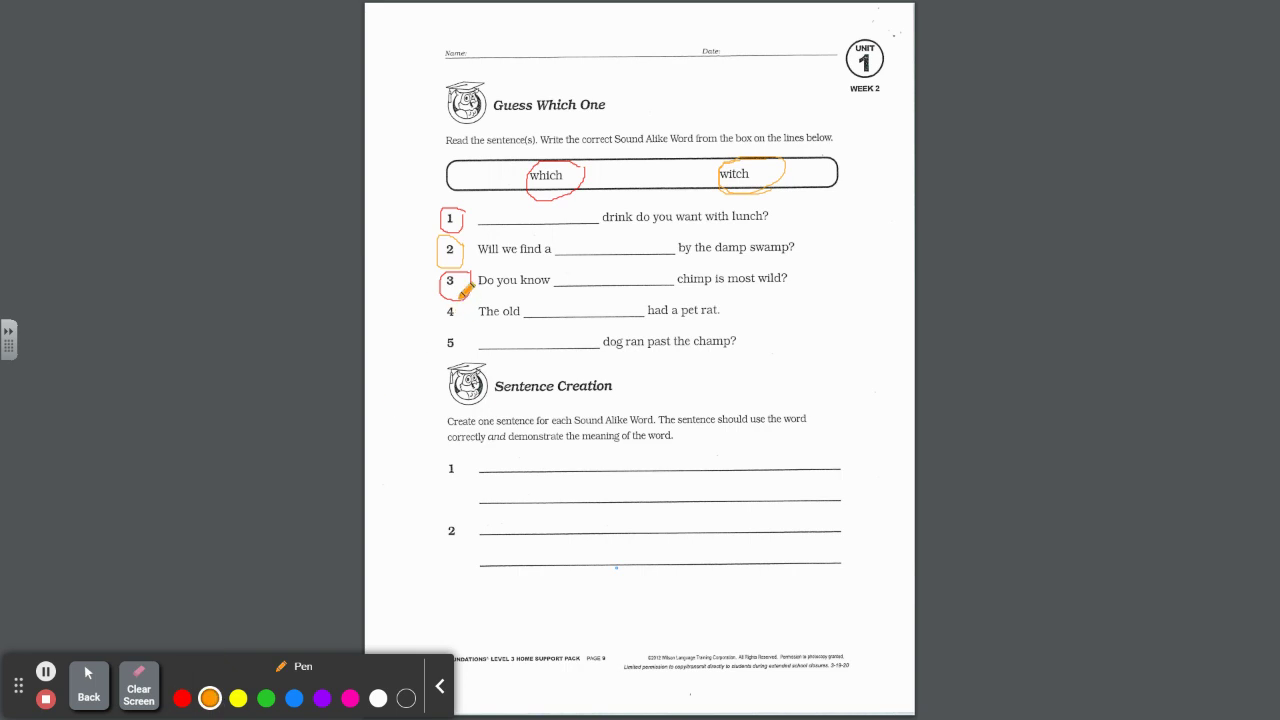
mouse_move(458, 297)
mouse_down()
mouse_move(441, 313)
mouse_move(466, 316)
mouse_up()
click(181, 698)
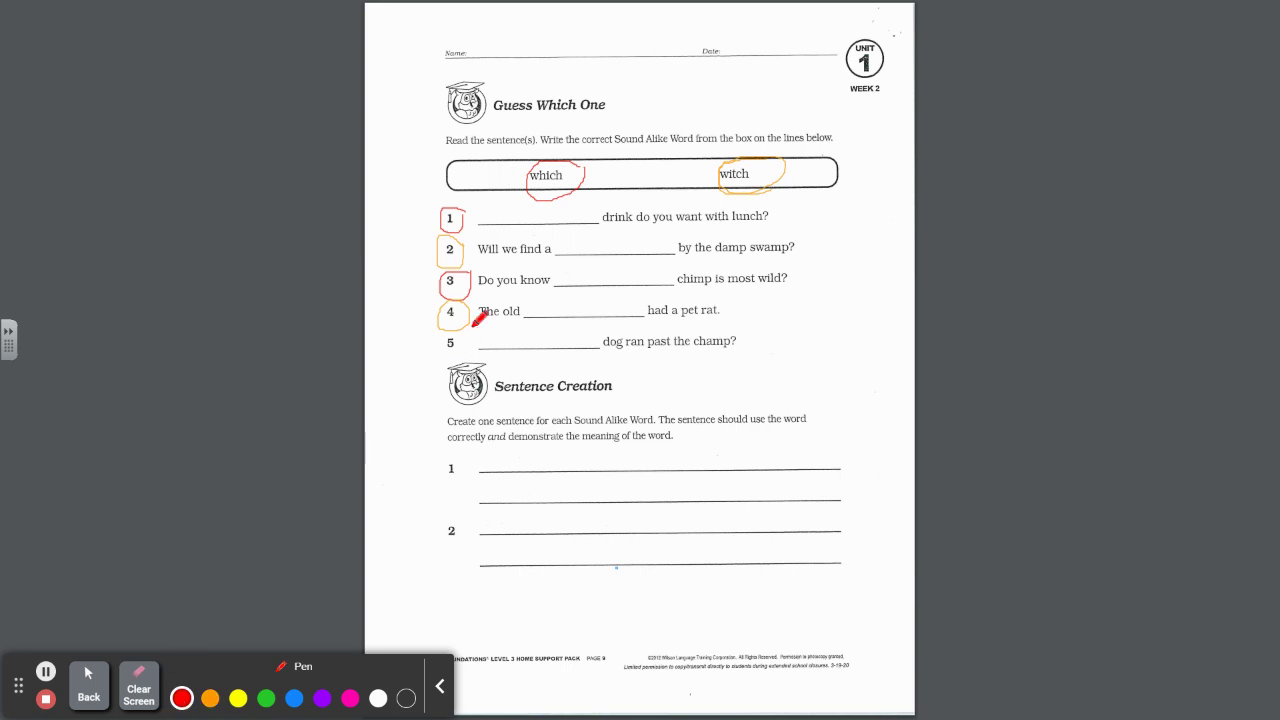
mouse_move(476, 322)
mouse_down()
mouse_move(457, 325)
mouse_move(446, 357)
mouse_move(477, 337)
mouse_up()
click(46, 671)
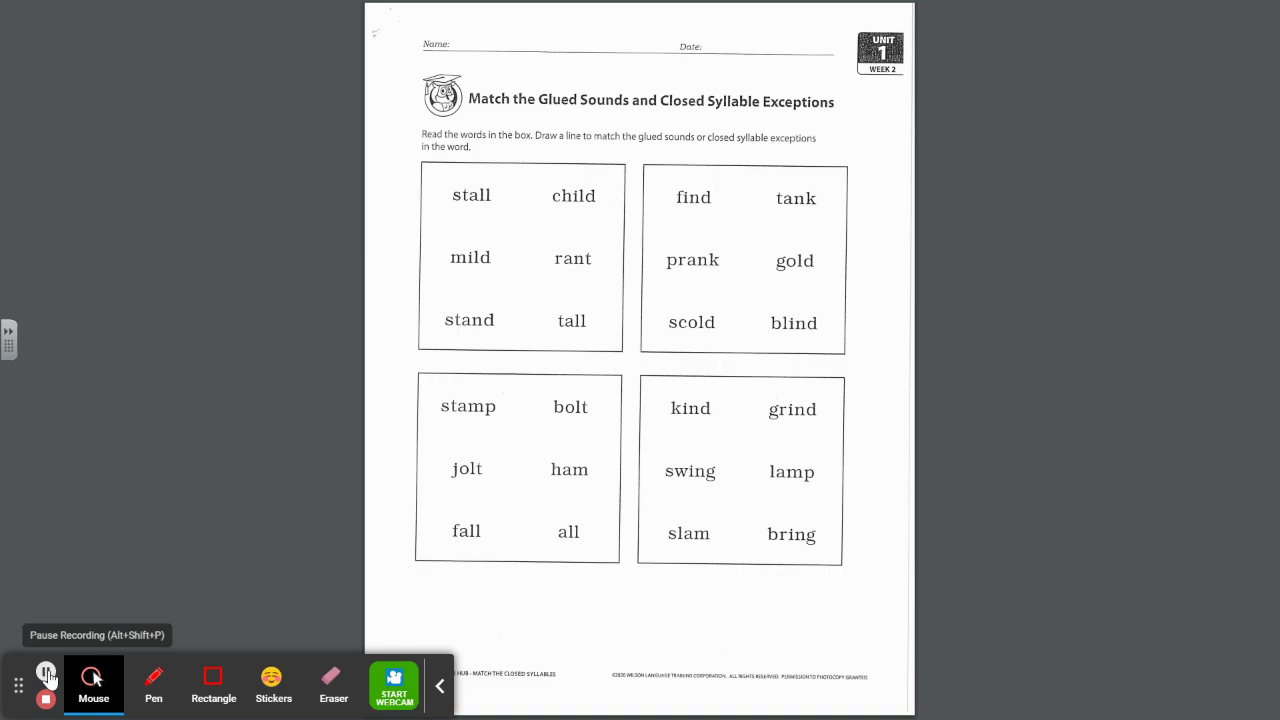
Step: In the word group containing "stall", frame and join in red the all in stall/tall, ild in mild/child and an in stand/rant
click(160, 688)
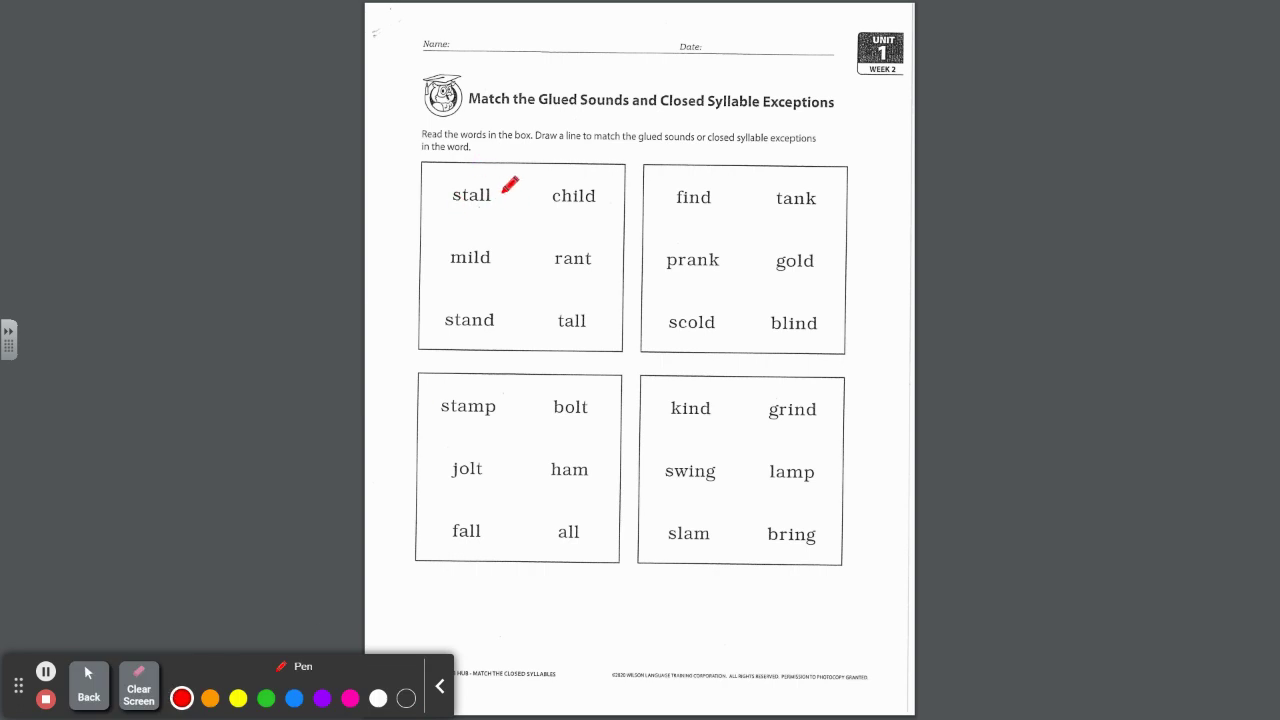
mouse_move(488, 184)
mouse_down()
mouse_move(468, 200)
mouse_move(494, 204)
mouse_move(497, 186)
mouse_up()
mouse_move(594, 311)
mouse_down()
mouse_move(566, 333)
mouse_move(593, 334)
mouse_move(594, 312)
mouse_up()
drag(495, 199, 573, 325)
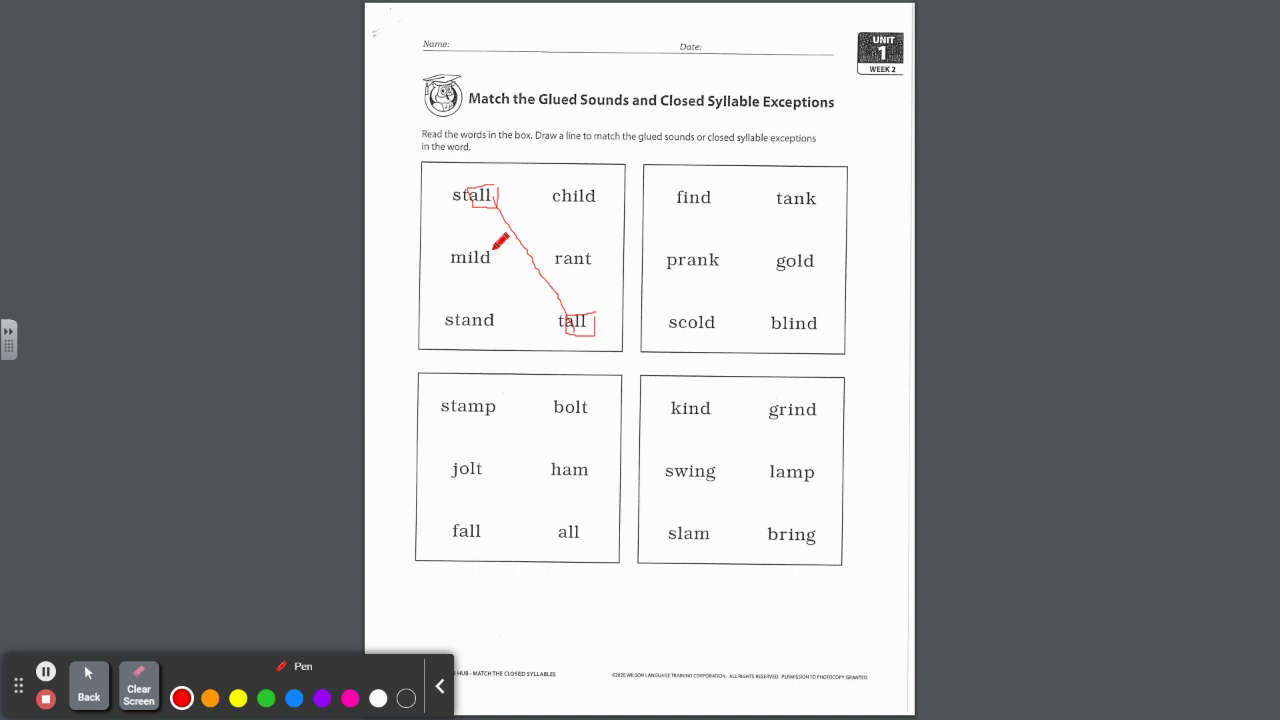
mouse_move(498, 250)
mouse_down()
mouse_move(467, 275)
mouse_move(499, 256)
mouse_up()
mouse_move(599, 182)
mouse_down()
mouse_move(572, 183)
mouse_move(572, 201)
mouse_move(604, 200)
mouse_move(604, 183)
mouse_up()
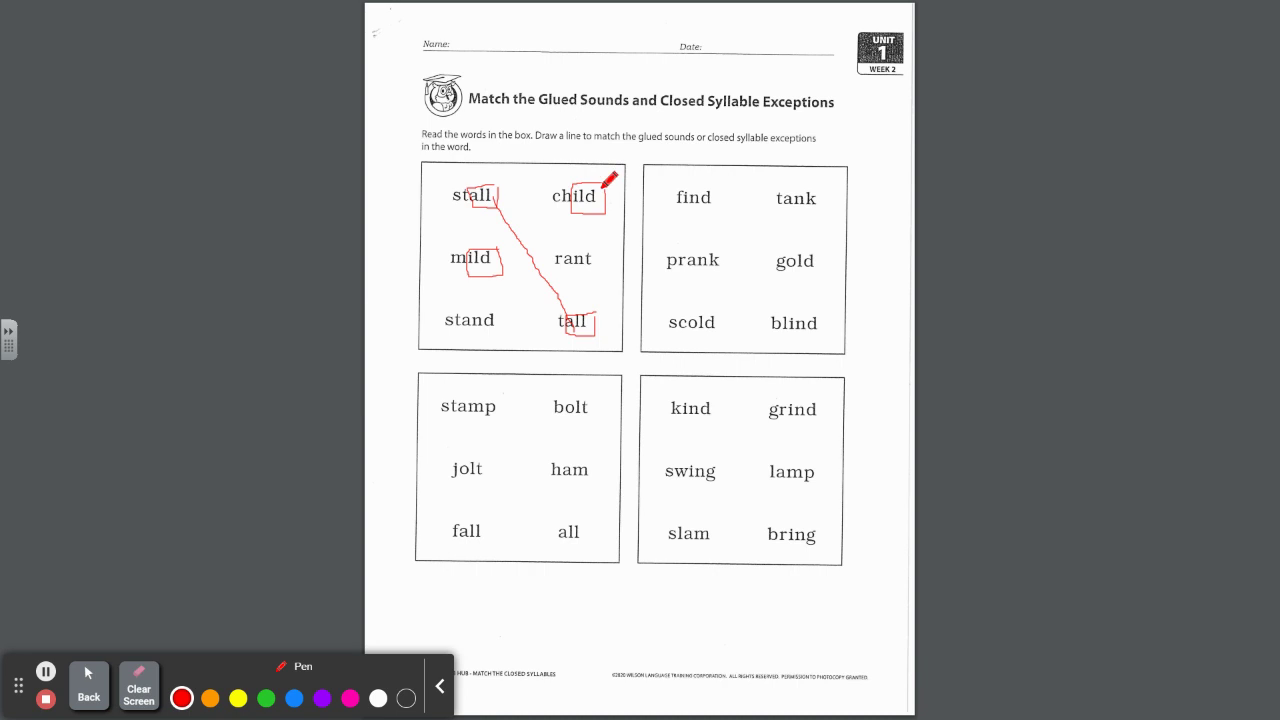
drag(499, 253, 577, 193)
mouse_move(463, 314)
mouse_down()
mouse_move(470, 334)
mouse_move(488, 321)
mouse_up()
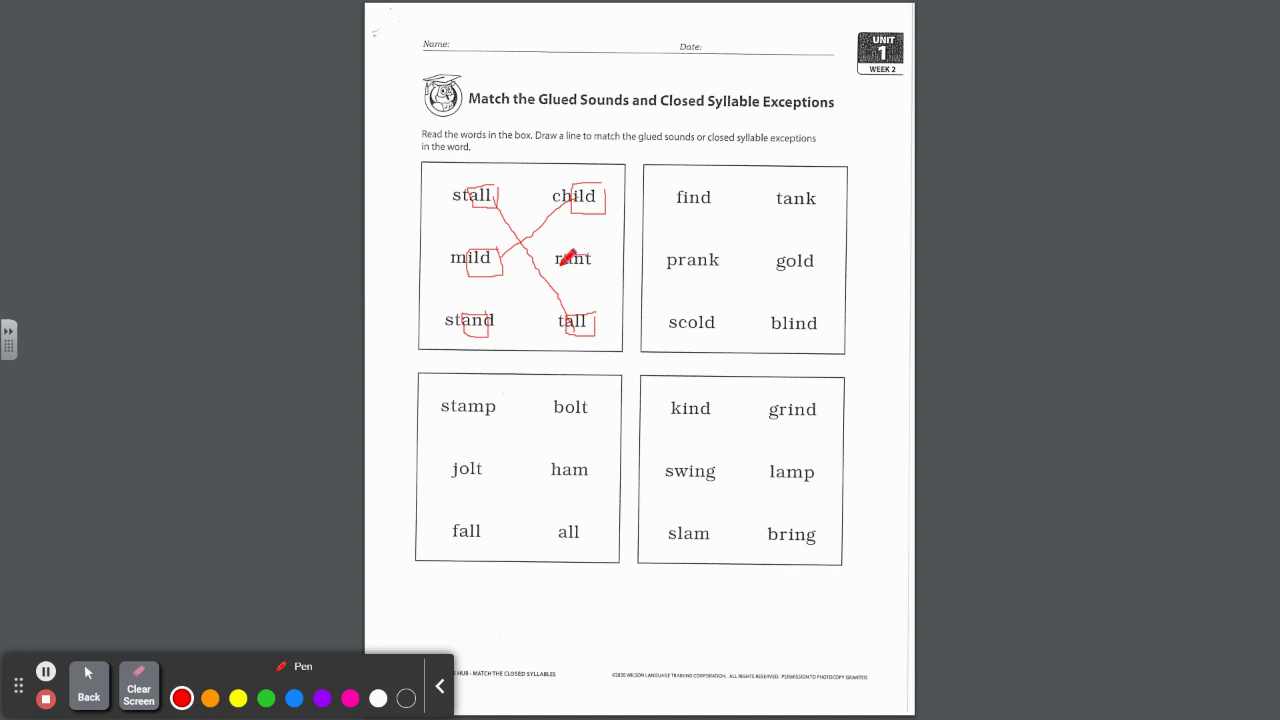
drag(566, 263, 588, 266)
drag(488, 328, 568, 262)
Step: In the word group containing "find", frame and join in red the ind in find/blind, ank in prank/tank and old in scold/gold
mouse_move(717, 182)
mouse_down()
mouse_move(690, 184)
mouse_move(687, 212)
mouse_move(719, 211)
mouse_move(719, 193)
mouse_up()
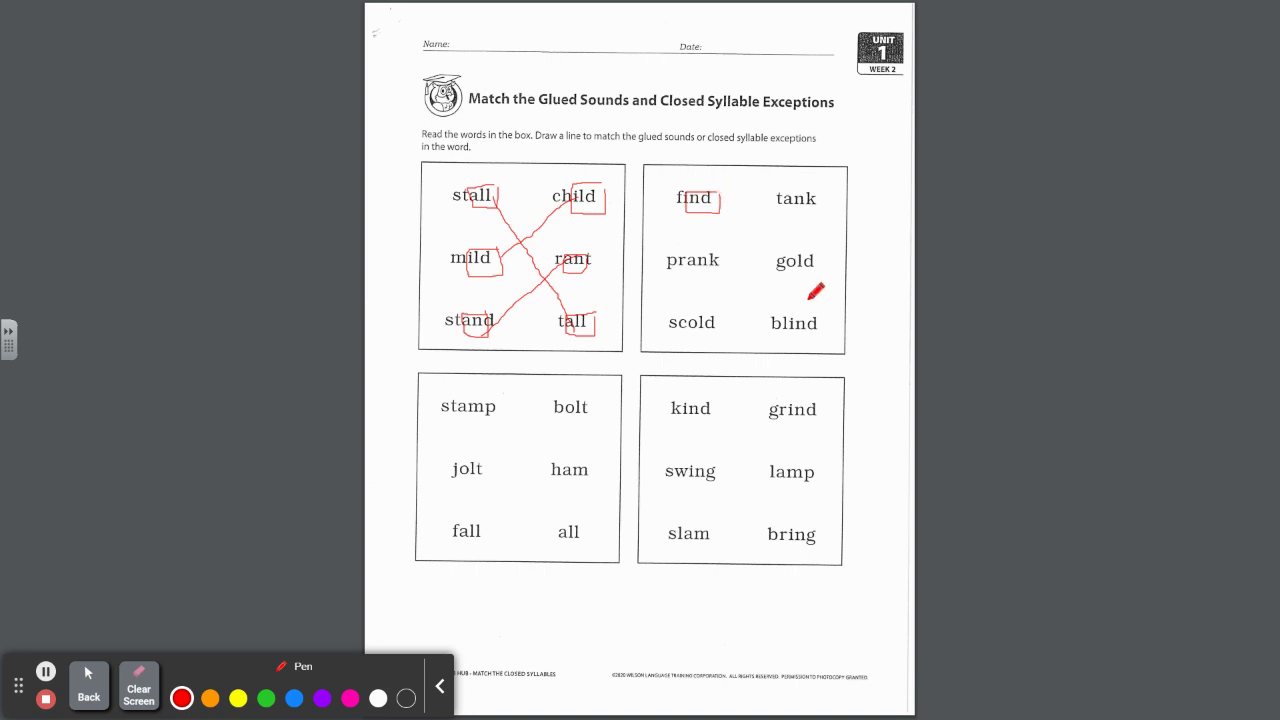
mouse_move(828, 320)
mouse_down()
mouse_move(790, 321)
mouse_move(791, 337)
mouse_move(806, 341)
mouse_move(835, 311)
mouse_up()
drag(703, 197, 801, 318)
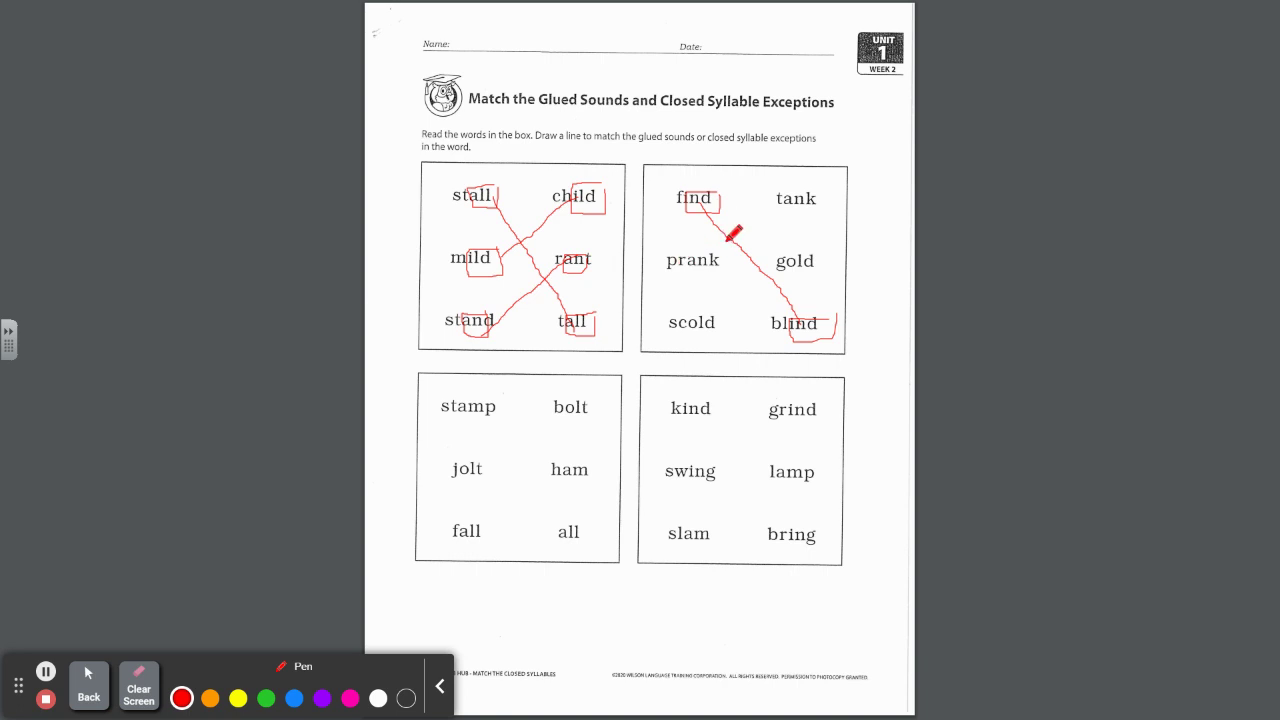
mouse_move(721, 251)
mouse_down()
mouse_move(688, 253)
mouse_move(689, 281)
mouse_move(722, 272)
mouse_move(722, 250)
mouse_up()
mouse_move(786, 206)
mouse_down()
mouse_move(822, 210)
mouse_move(820, 185)
mouse_move(784, 188)
mouse_move(784, 212)
mouse_up()
drag(716, 276, 796, 190)
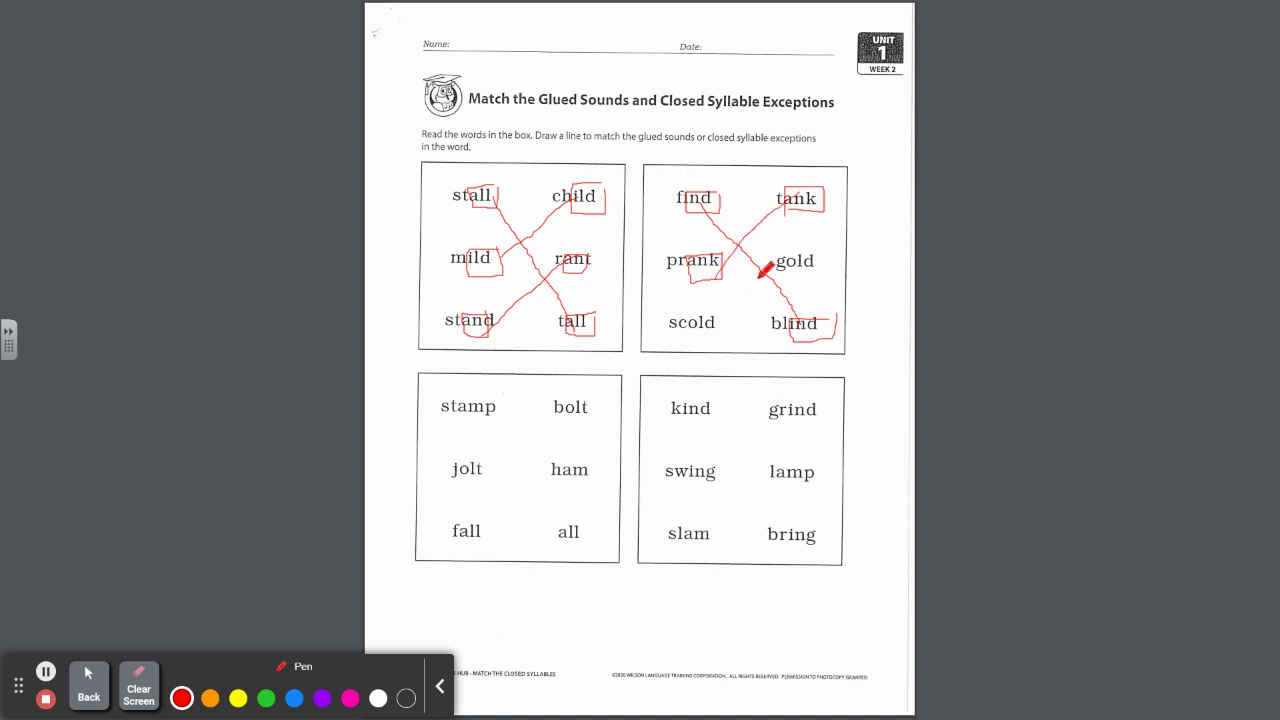
mouse_move(822, 250)
mouse_down()
mouse_move(787, 251)
mouse_move(787, 276)
mouse_move(820, 272)
mouse_move(820, 251)
mouse_up()
mouse_move(718, 311)
mouse_down()
mouse_move(687, 314)
mouse_move(687, 342)
mouse_move(717, 344)
mouse_move(728, 312)
mouse_move(712, 313)
mouse_up()
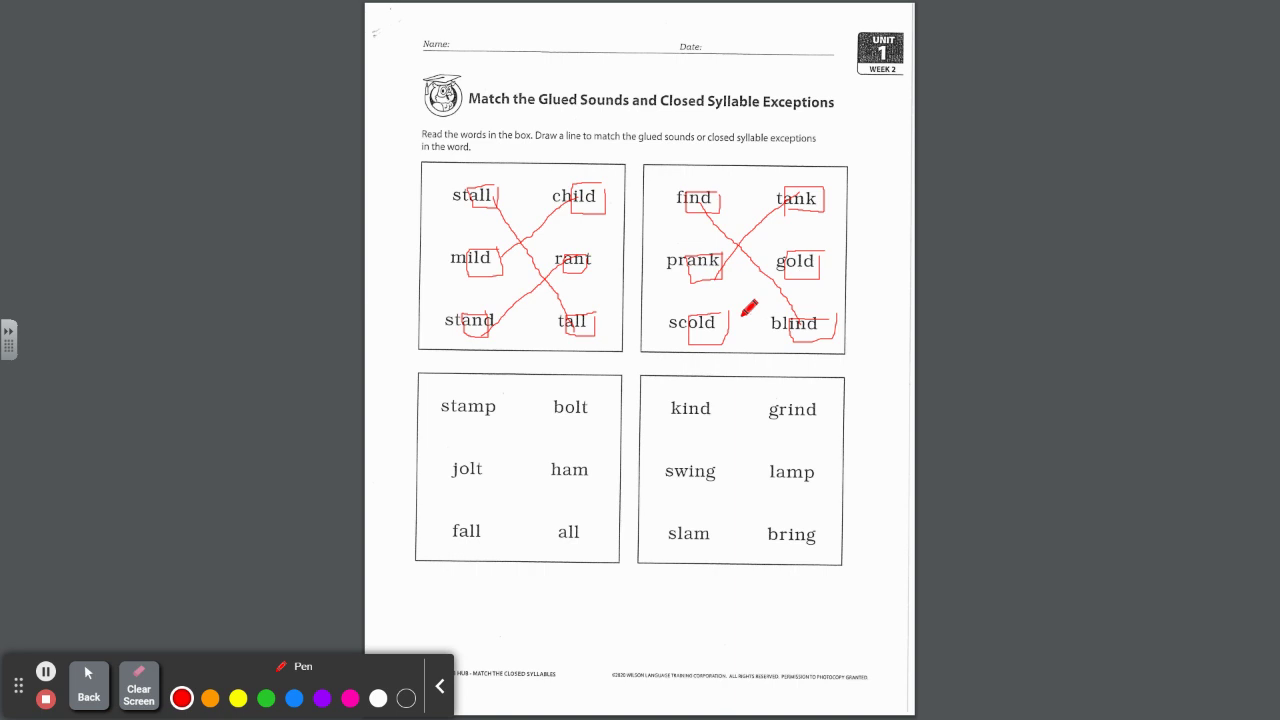
drag(721, 323, 820, 243)
Step: In the word group containing "stamp", frame and join in red the am in stamp/ham, olt in jolt/bolt and all in fall/all
mouse_move(481, 394)
mouse_down()
mouse_move(461, 395)
mouse_move(474, 421)
mouse_move(486, 396)
mouse_up()
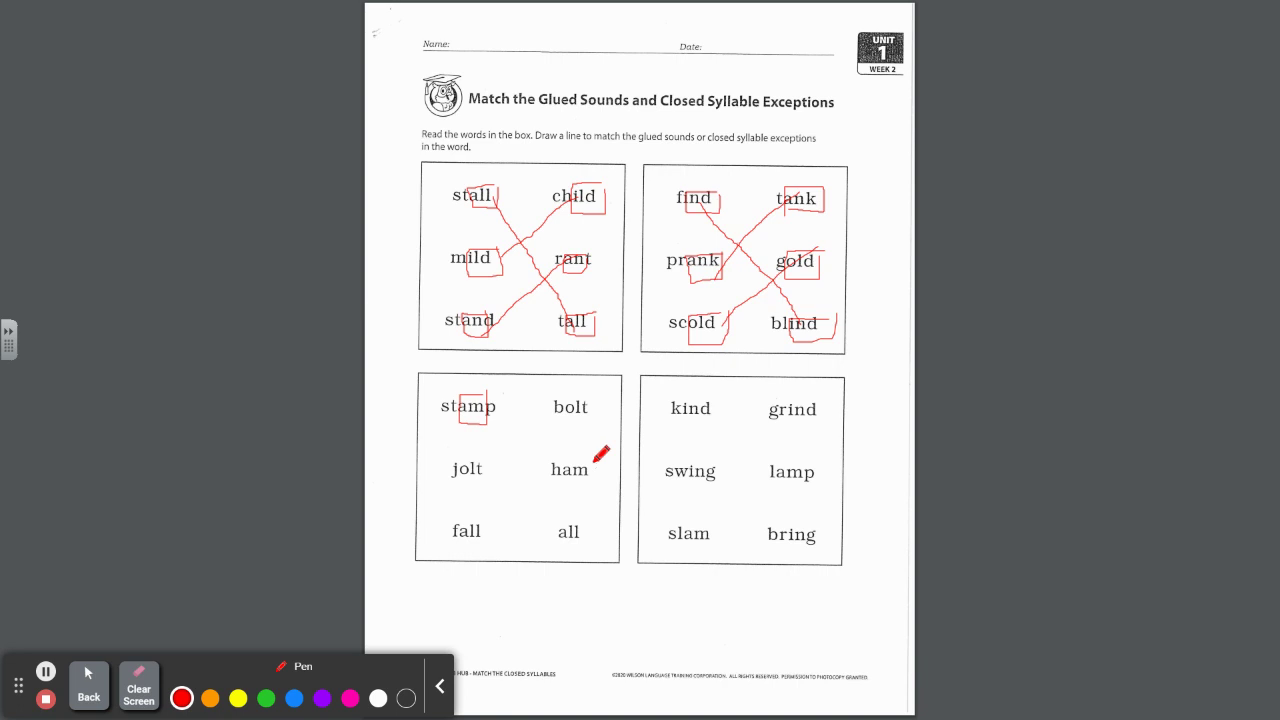
mouse_move(598, 463)
mouse_down()
mouse_move(563, 464)
mouse_move(562, 487)
mouse_move(597, 487)
mouse_move(598, 463)
mouse_up()
drag(485, 413, 572, 464)
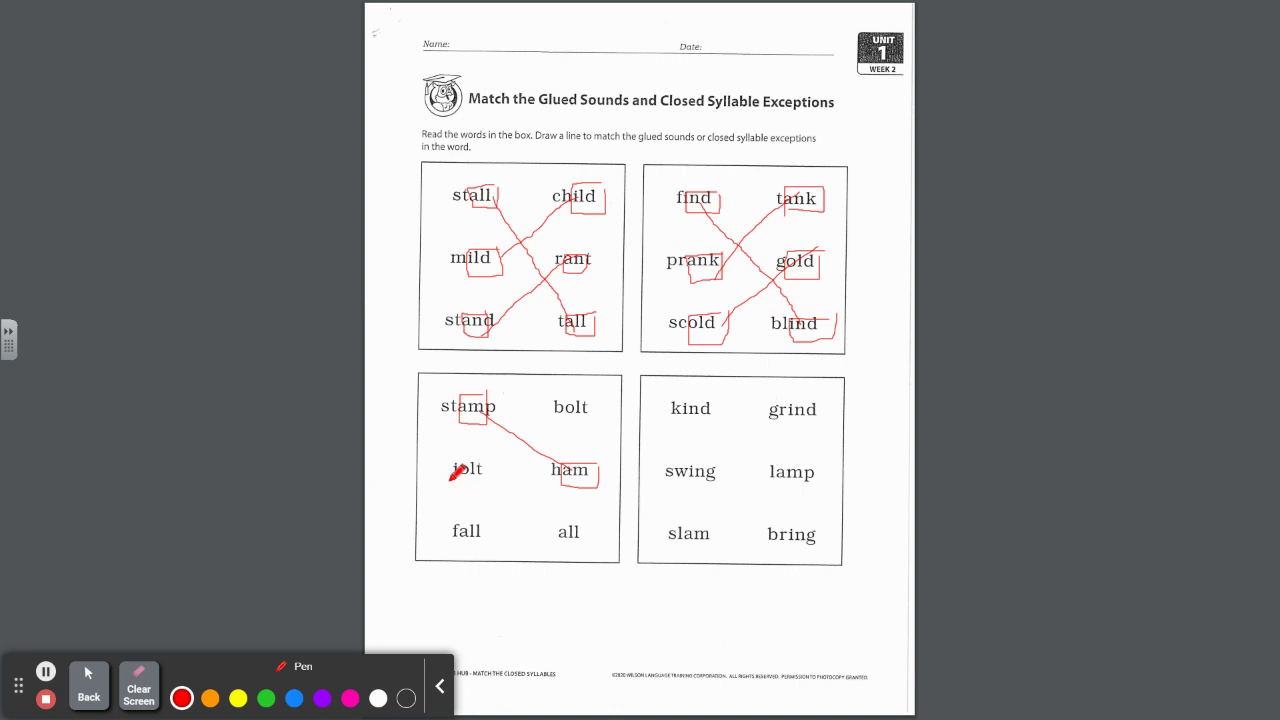
mouse_move(486, 443)
mouse_down()
mouse_move(466, 449)
mouse_move(466, 470)
mouse_move(478, 483)
mouse_move(493, 459)
mouse_up()
mouse_move(564, 400)
mouse_down()
mouse_move(564, 427)
mouse_move(594, 424)
mouse_move(594, 390)
mouse_up()
drag(486, 466, 560, 423)
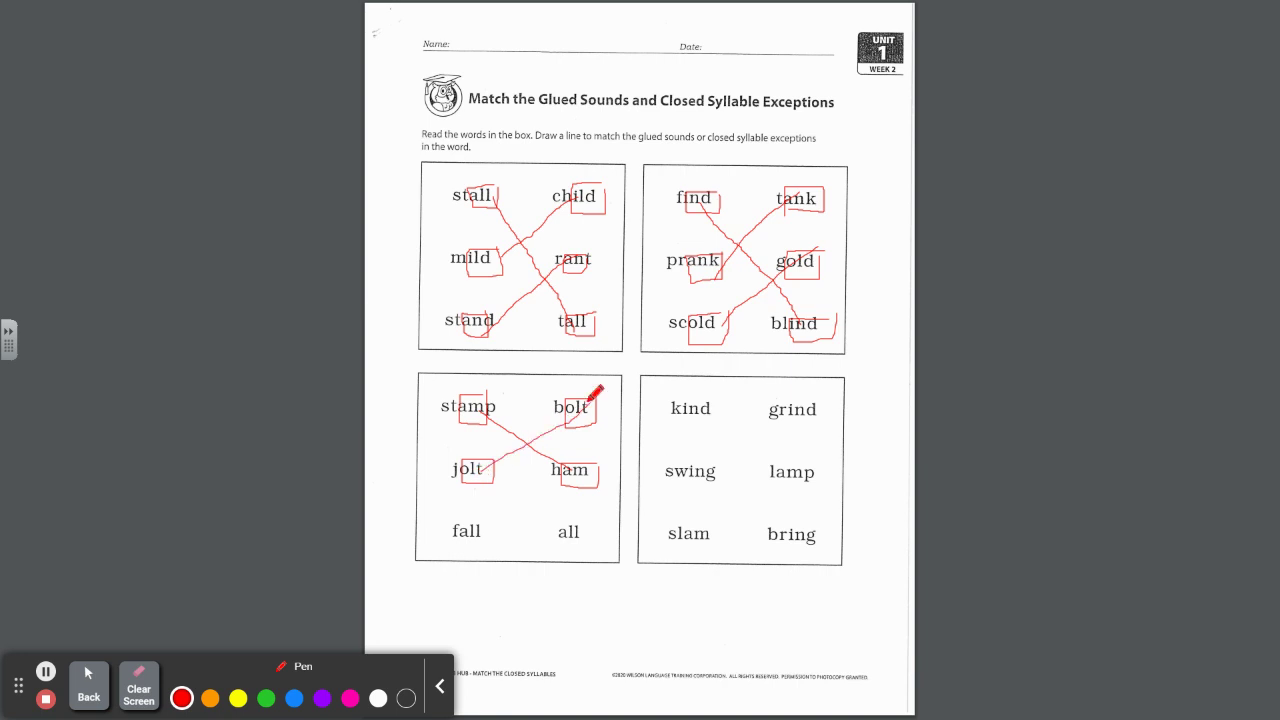
mouse_move(488, 516)
mouse_down()
mouse_move(463, 516)
mouse_move(464, 543)
mouse_move(489, 541)
mouse_move(491, 515)
mouse_up()
mouse_move(586, 516)
mouse_down()
mouse_move(557, 516)
mouse_move(560, 552)
mouse_move(594, 538)
mouse_move(598, 508)
mouse_up()
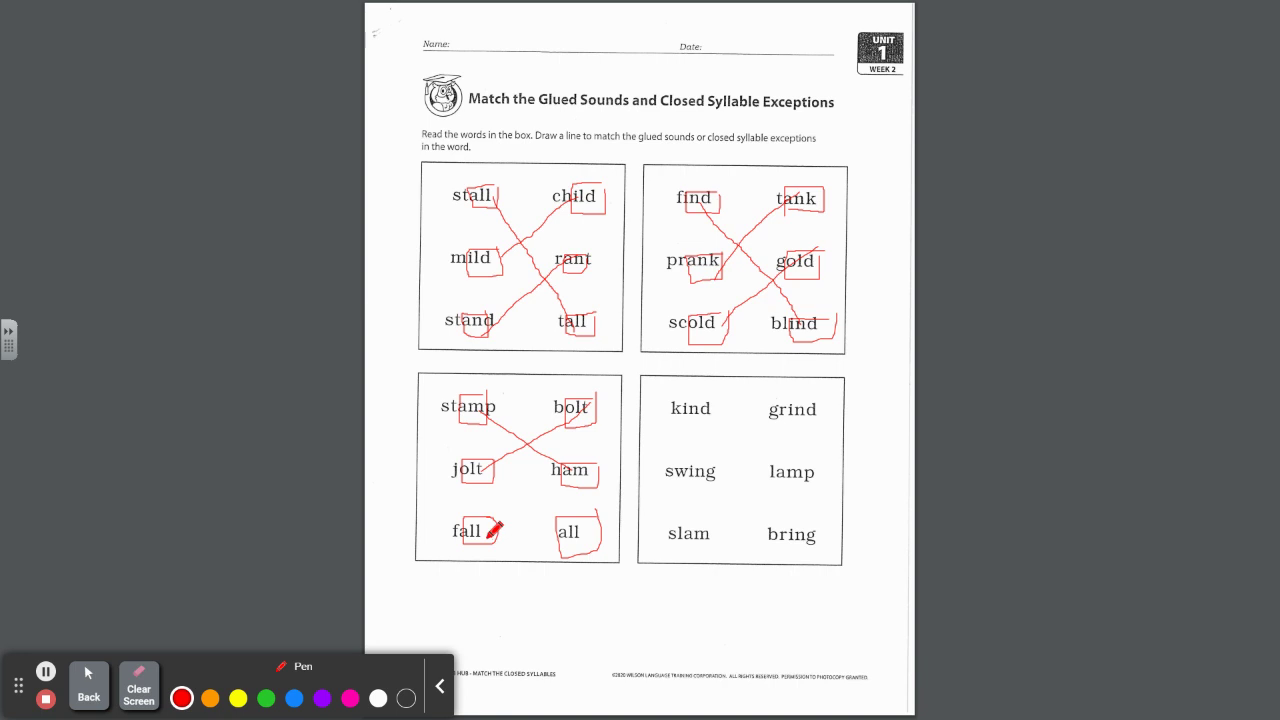
drag(496, 537, 565, 534)
Step: In the word group containing "kind", frame and join in red the ind in kind/grind, ing in swing/bring and am in slam/lamp
mouse_move(684, 424)
mouse_down()
mouse_move(720, 422)
mouse_move(722, 402)
mouse_move(684, 404)
mouse_move(682, 422)
mouse_up()
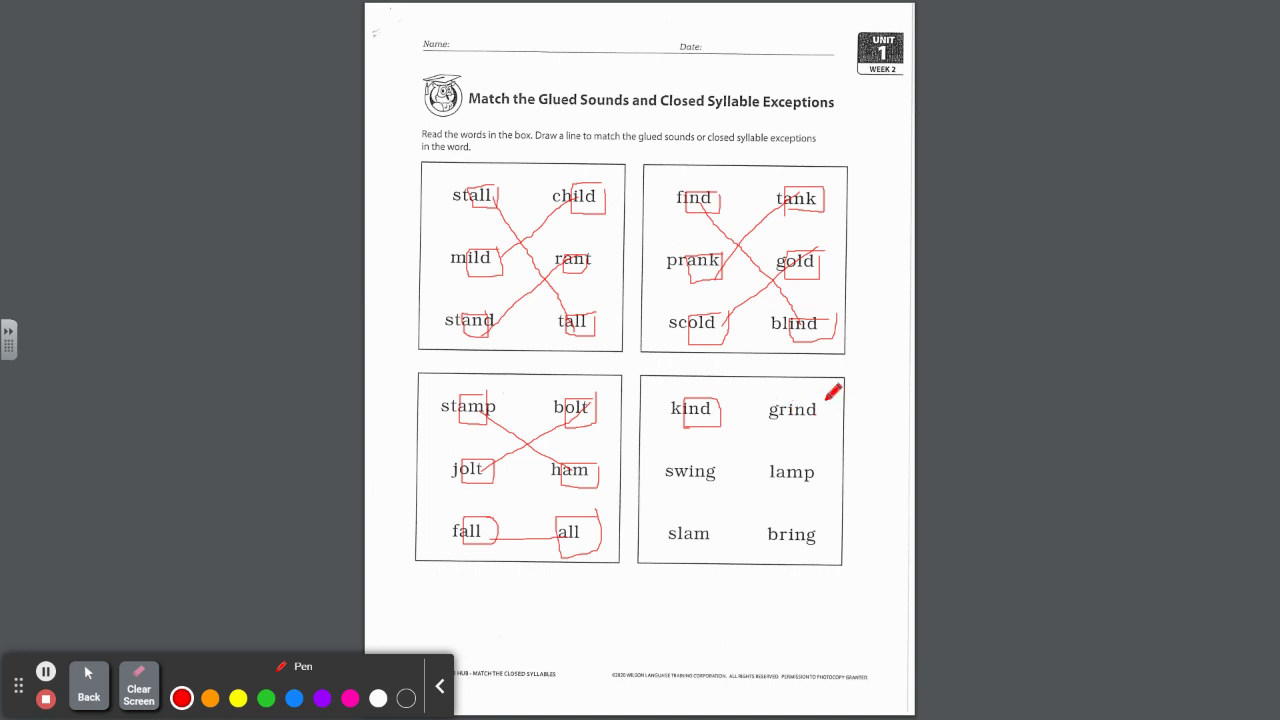
mouse_move(830, 401)
mouse_down()
mouse_move(787, 403)
mouse_move(785, 430)
mouse_move(831, 420)
mouse_up()
drag(716, 413, 816, 405)
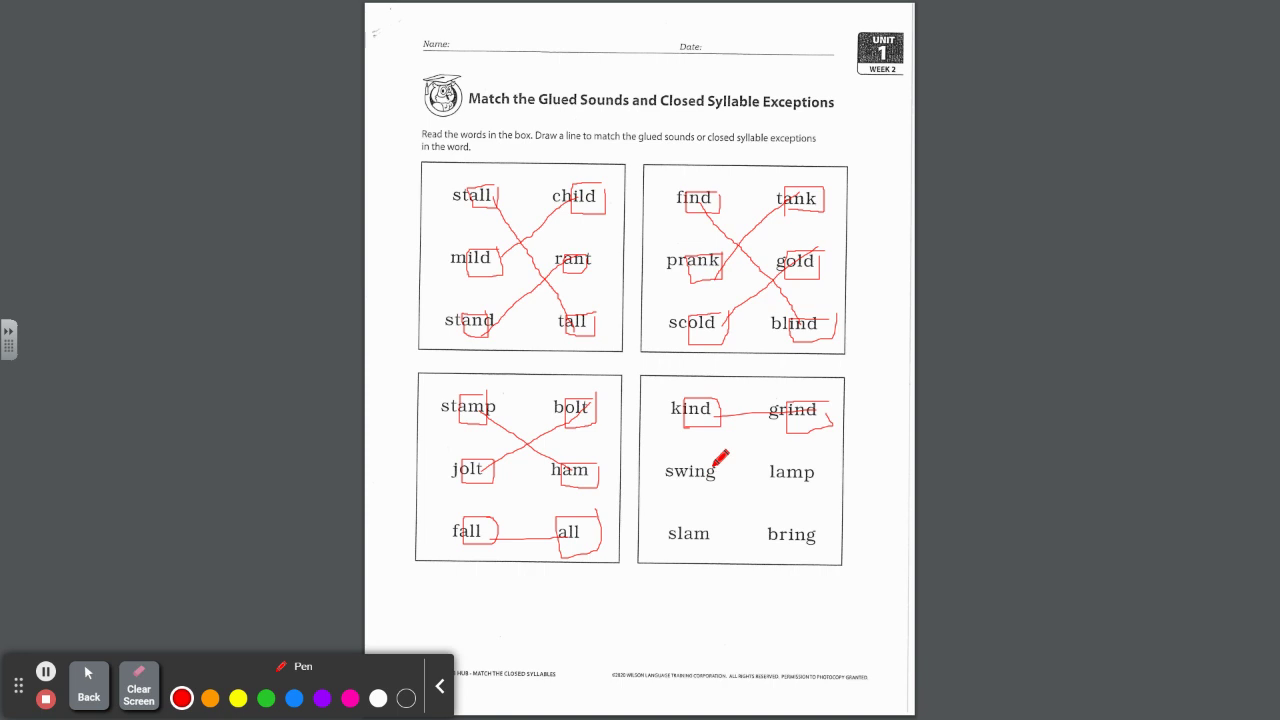
mouse_move(689, 461)
mouse_down()
mouse_move(688, 485)
mouse_move(725, 490)
mouse_up()
mouse_move(831, 525)
mouse_down()
mouse_move(792, 525)
mouse_move(789, 548)
mouse_move(830, 548)
mouse_move(833, 522)
mouse_up()
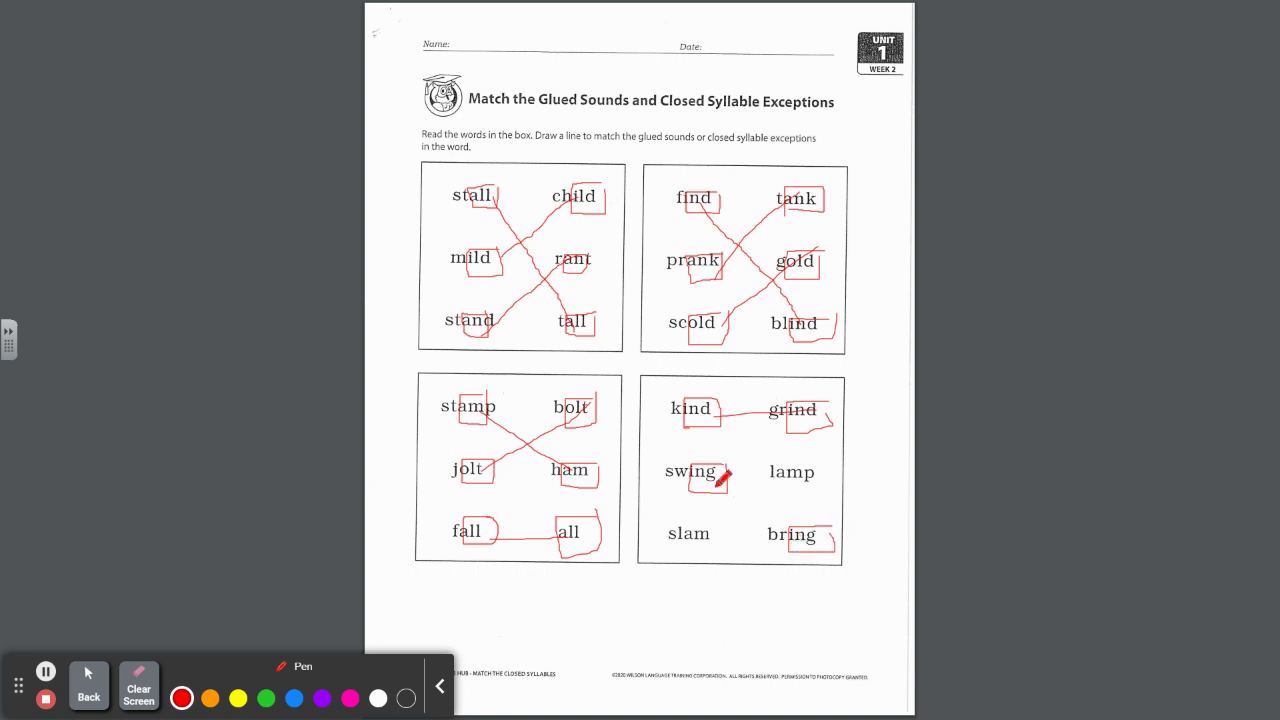
drag(724, 480, 806, 532)
mouse_move(707, 523)
mouse_down()
mouse_move(684, 524)
mouse_move(686, 542)
mouse_move(715, 545)
mouse_move(712, 520)
mouse_up()
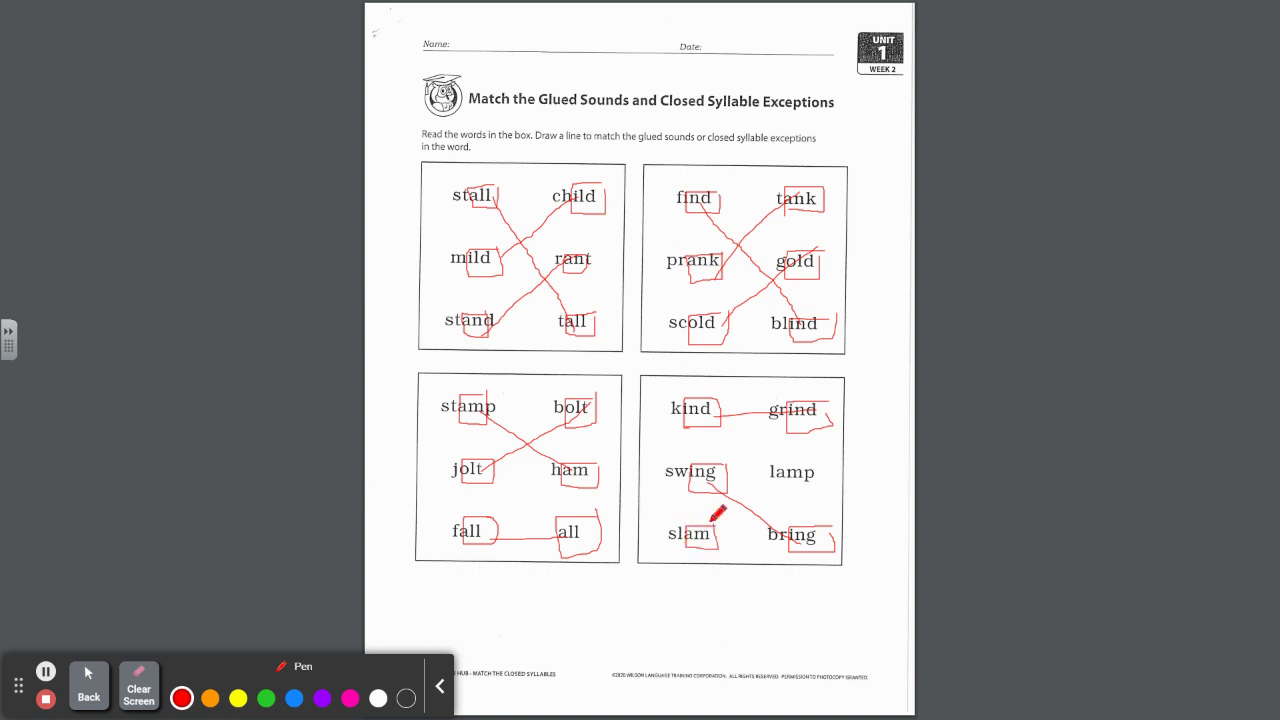
mouse_move(803, 460)
mouse_down()
mouse_move(776, 459)
mouse_move(776, 492)
mouse_move(807, 492)
mouse_move(803, 461)
mouse_up()
drag(704, 532, 797, 458)
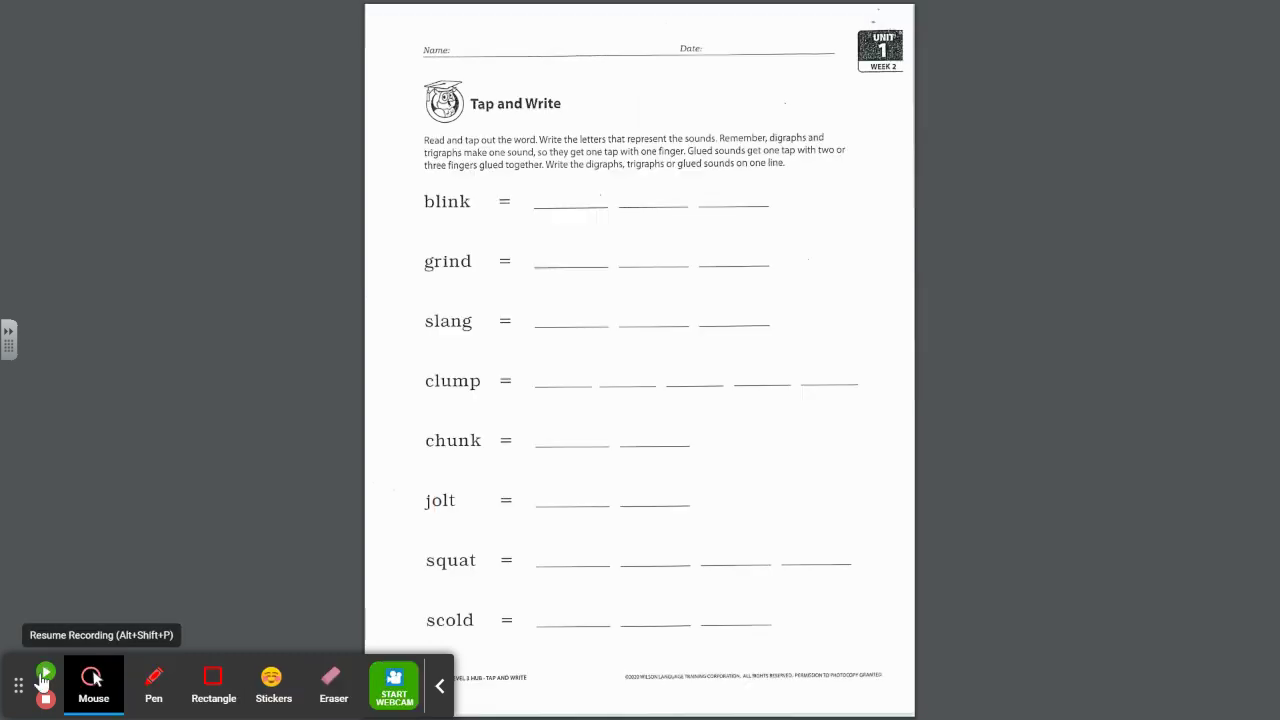
Step: On the "Tap and Write" page, write in red b, l, ink on the lines for "blink" and g, r, ind for "grind"
click(157, 692)
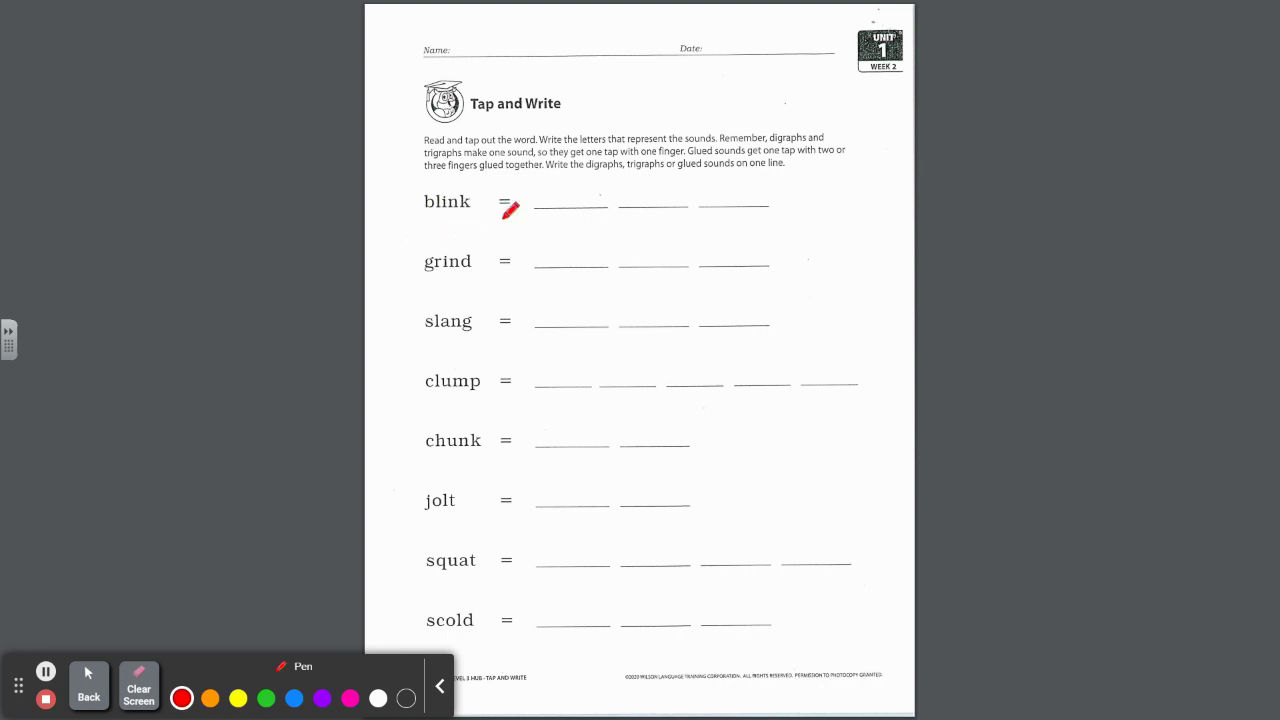
mouse_move(544, 174)
mouse_down()
mouse_move(544, 196)
mouse_move(566, 192)
mouse_move(544, 206)
mouse_up()
mouse_move(646, 174)
mouse_down()
mouse_move(648, 201)
mouse_move(751, 195)
mouse_move(755, 209)
mouse_move(776, 182)
mouse_move(792, 207)
mouse_up()
click(719, 170)
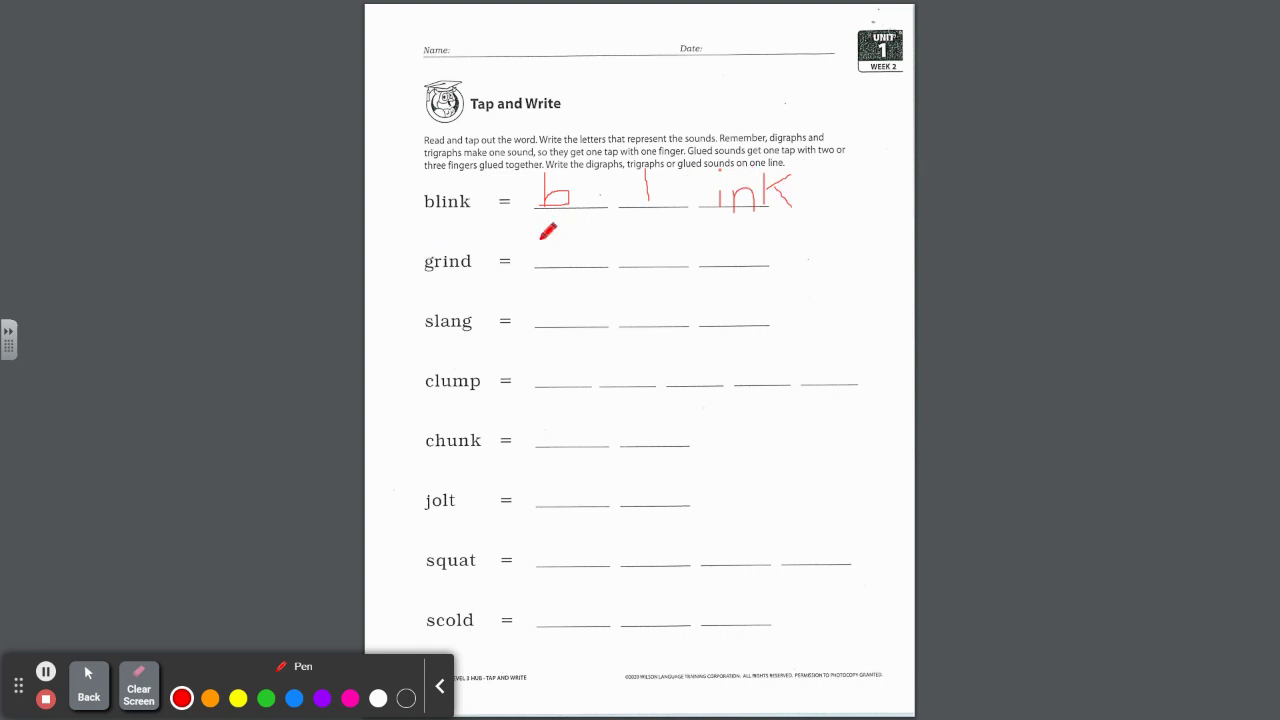
mouse_move(572, 240)
mouse_down()
mouse_move(568, 291)
mouse_move(552, 273)
mouse_up()
mouse_move(636, 238)
mouse_down()
mouse_move(635, 261)
mouse_move(650, 226)
mouse_move(709, 270)
mouse_move(742, 236)
mouse_move(750, 268)
mouse_move(786, 240)
mouse_up()
drag(774, 192, 791, 264)
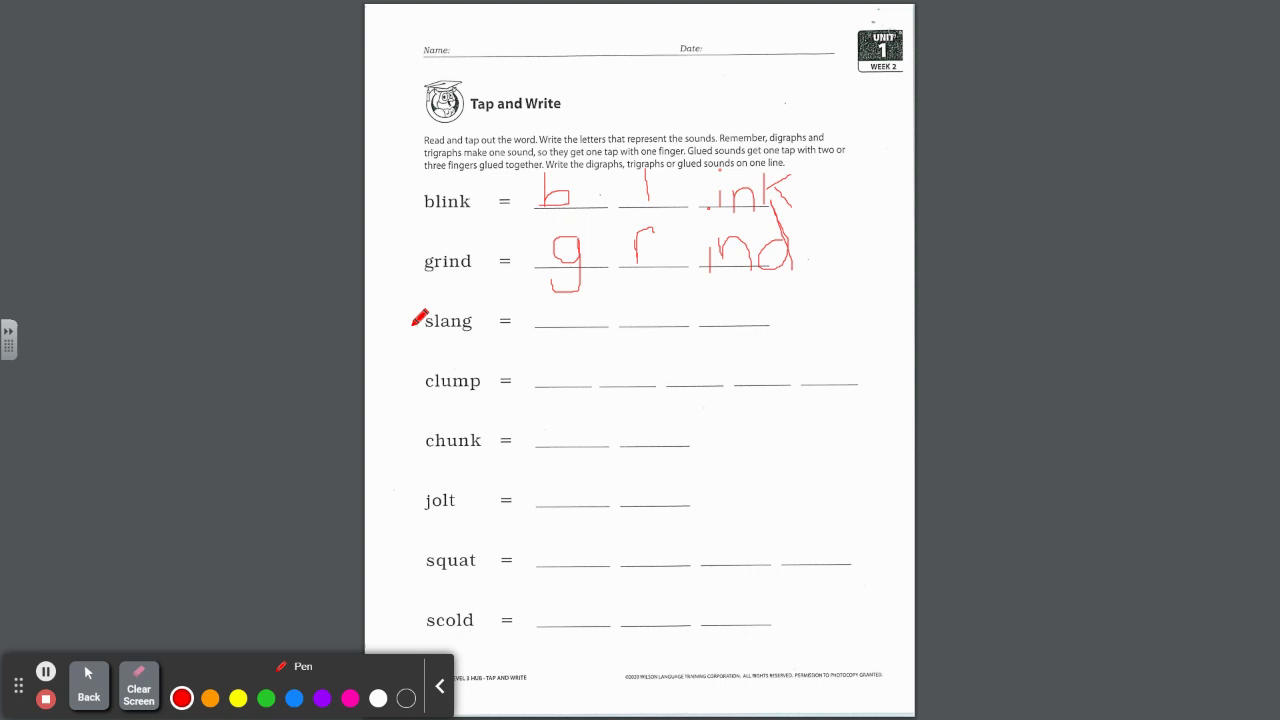
Step: Write s, l, ang on the lines for "slang" and c, l, u, m, p on the lines for "clump"
mouse_move(552, 290)
mouse_down()
mouse_move(563, 314)
mouse_move(541, 330)
mouse_up()
drag(635, 284, 635, 328)
mouse_move(723, 304)
mouse_down()
mouse_move(712, 314)
mouse_move(728, 303)
mouse_move(730, 322)
mouse_move(762, 332)
mouse_move(789, 294)
mouse_move(794, 337)
mouse_move(756, 336)
mouse_up()
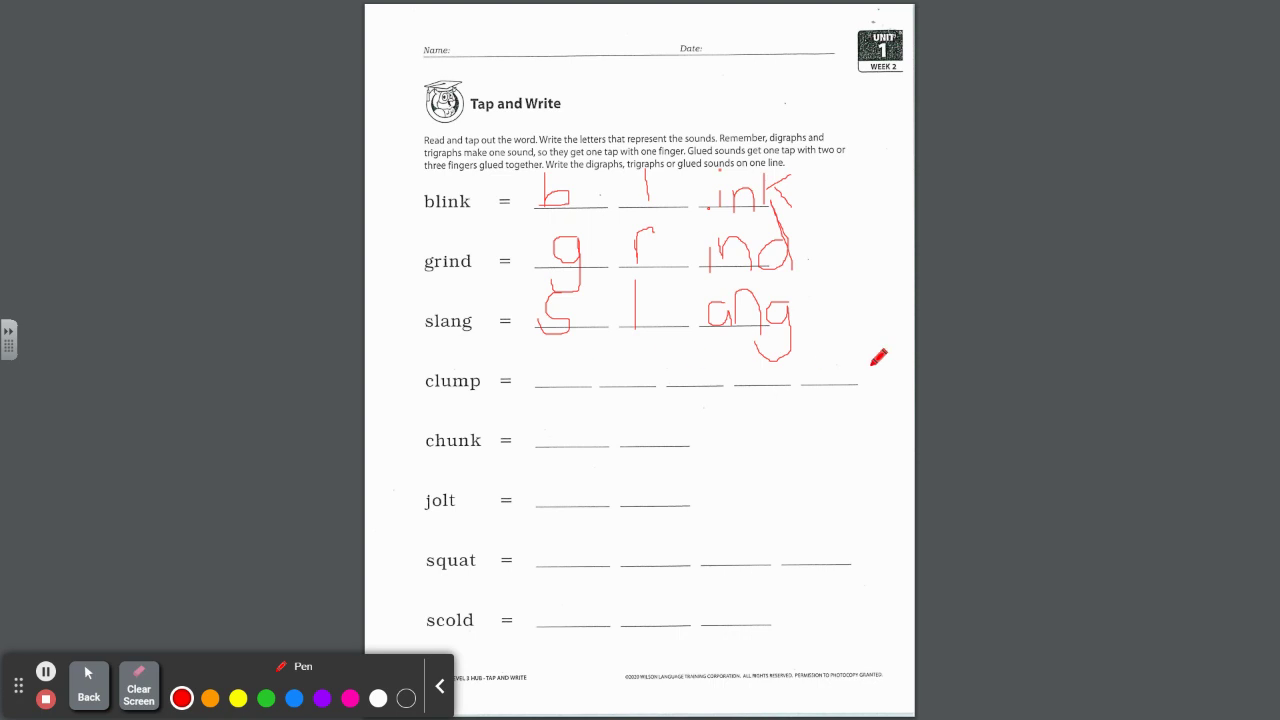
drag(567, 358, 580, 387)
drag(637, 350, 638, 397)
mouse_move(684, 358)
mouse_down()
mouse_move(684, 376)
mouse_move(708, 357)
mouse_move(716, 384)
mouse_move(750, 384)
mouse_move(756, 350)
mouse_move(770, 380)
mouse_move(768, 350)
mouse_move(792, 386)
mouse_up()
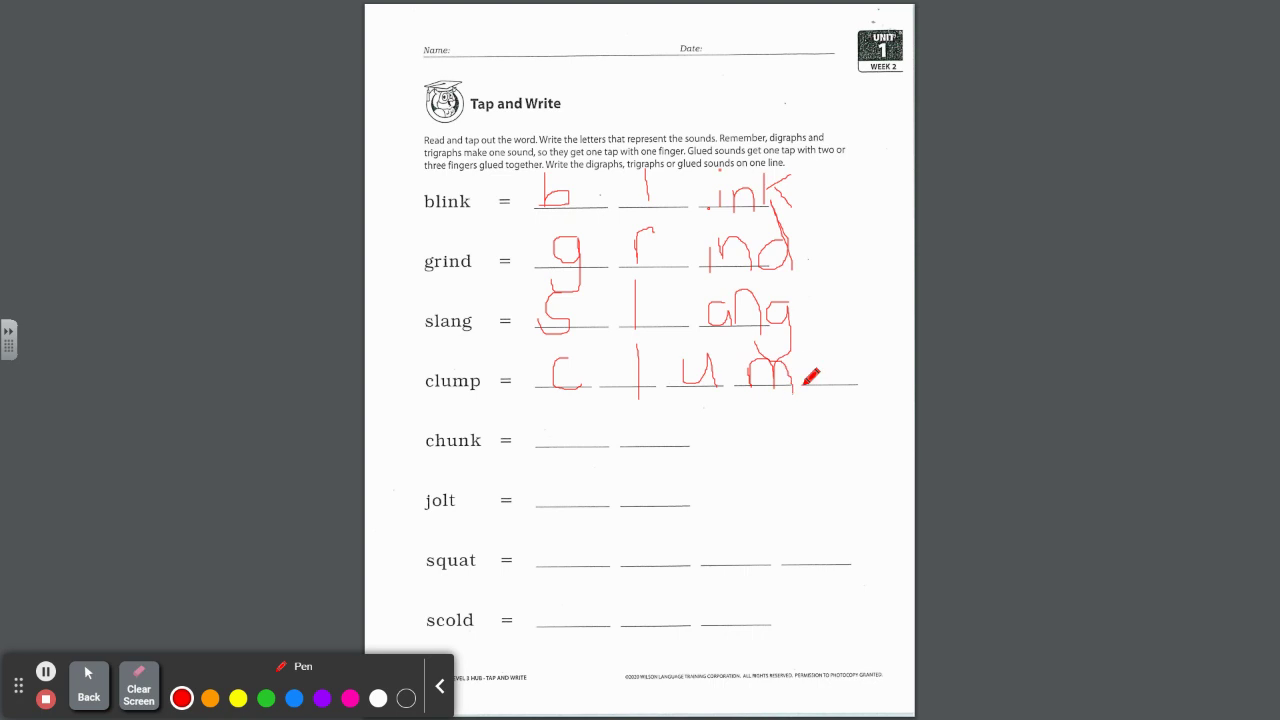
mouse_move(823, 342)
mouse_down()
mouse_move(824, 394)
mouse_move(824, 337)
mouse_move(836, 365)
mouse_move(816, 370)
mouse_up()
Step: Write ch, unk on the lines for "chunk" and j, olt on the lines for "jolt"
mouse_move(554, 410)
mouse_down()
mouse_move(543, 420)
mouse_move(567, 429)
mouse_move(597, 408)
mouse_move(600, 455)
mouse_up()
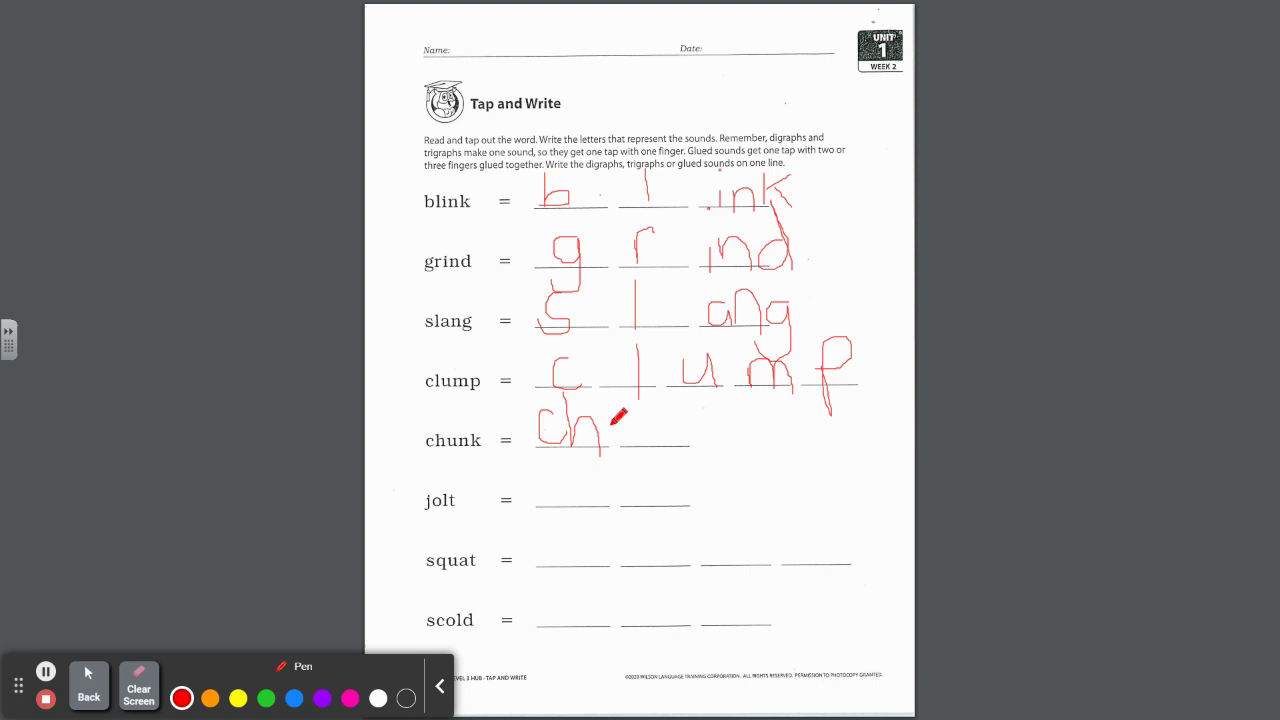
mouse_move(630, 424)
mouse_down()
mouse_move(632, 440)
mouse_move(649, 428)
mouse_move(652, 452)
mouse_move(677, 420)
mouse_move(684, 448)
mouse_move(712, 408)
mouse_move(716, 434)
mouse_up()
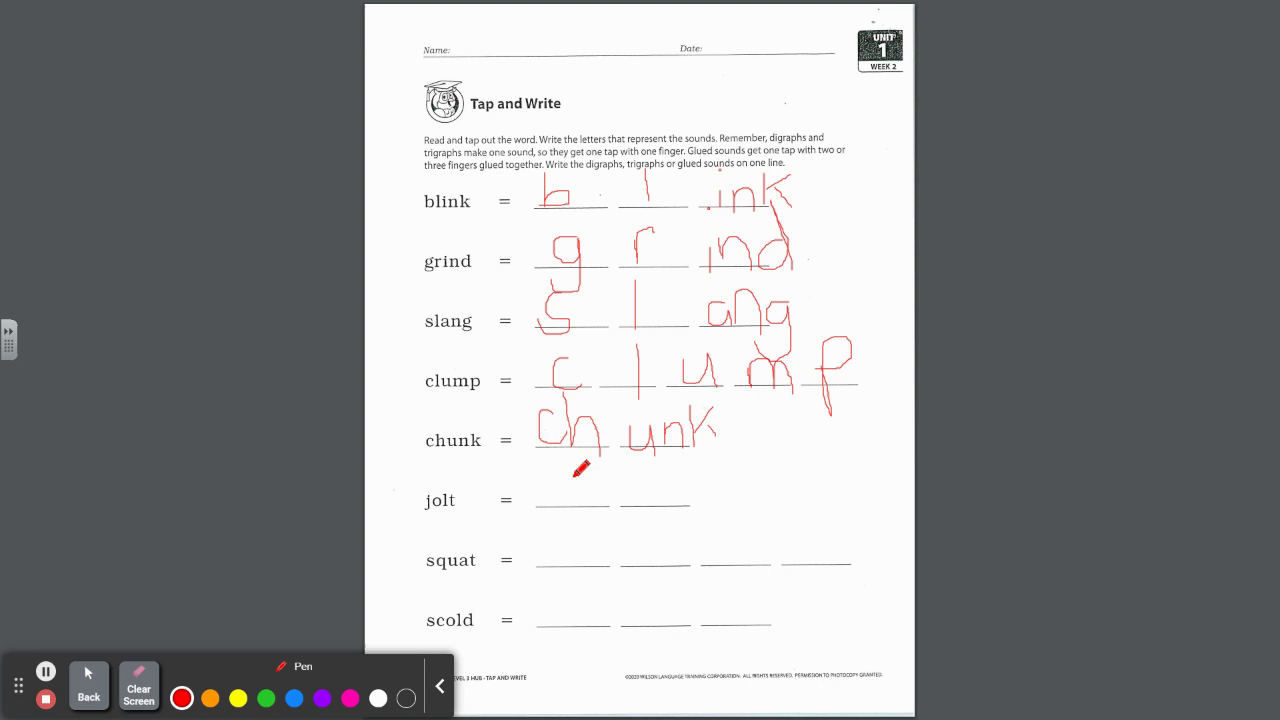
mouse_move(575, 478)
mouse_down()
mouse_move(574, 506)
mouse_move(541, 504)
mouse_up()
drag(648, 484, 661, 514)
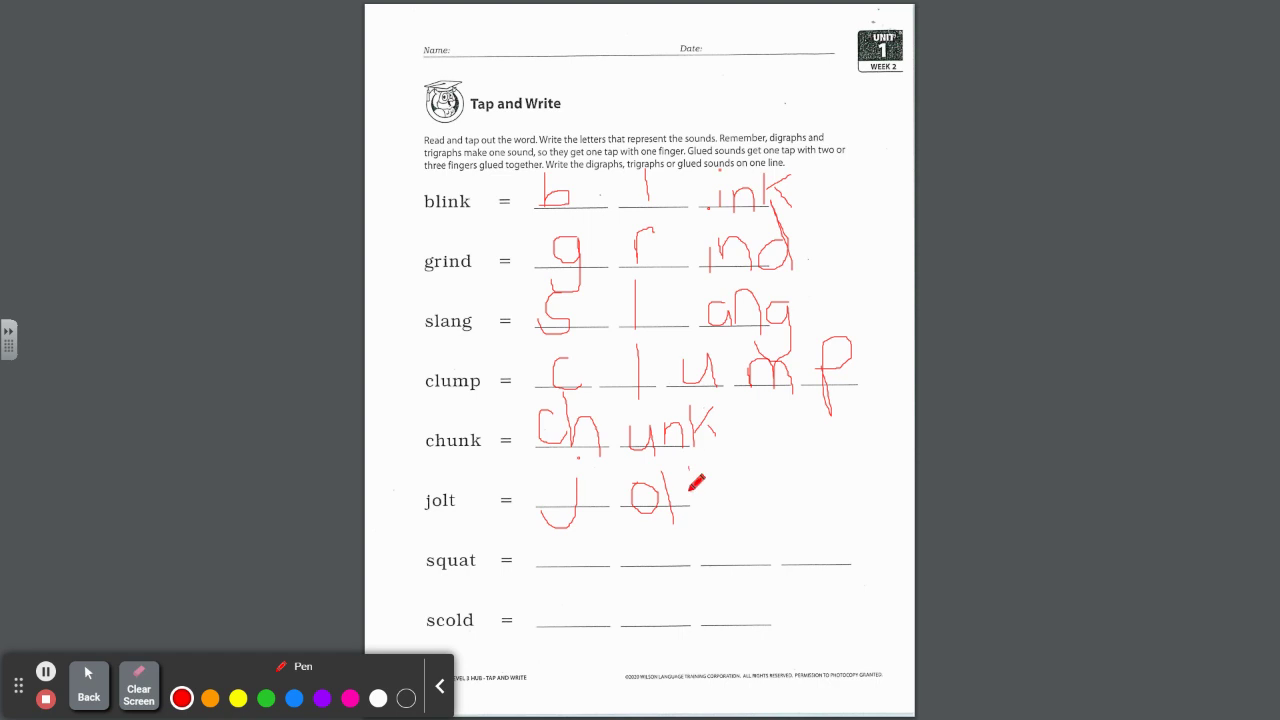
mouse_move(690, 470)
mouse_down()
mouse_move(695, 515)
mouse_move(700, 481)
mouse_up()
Step: Write s, qu, a, t on the lines for "squat" and s, c, old on the lines for "scold"
mouse_move(578, 538)
mouse_down()
mouse_move(579, 560)
mouse_move(540, 571)
mouse_up()
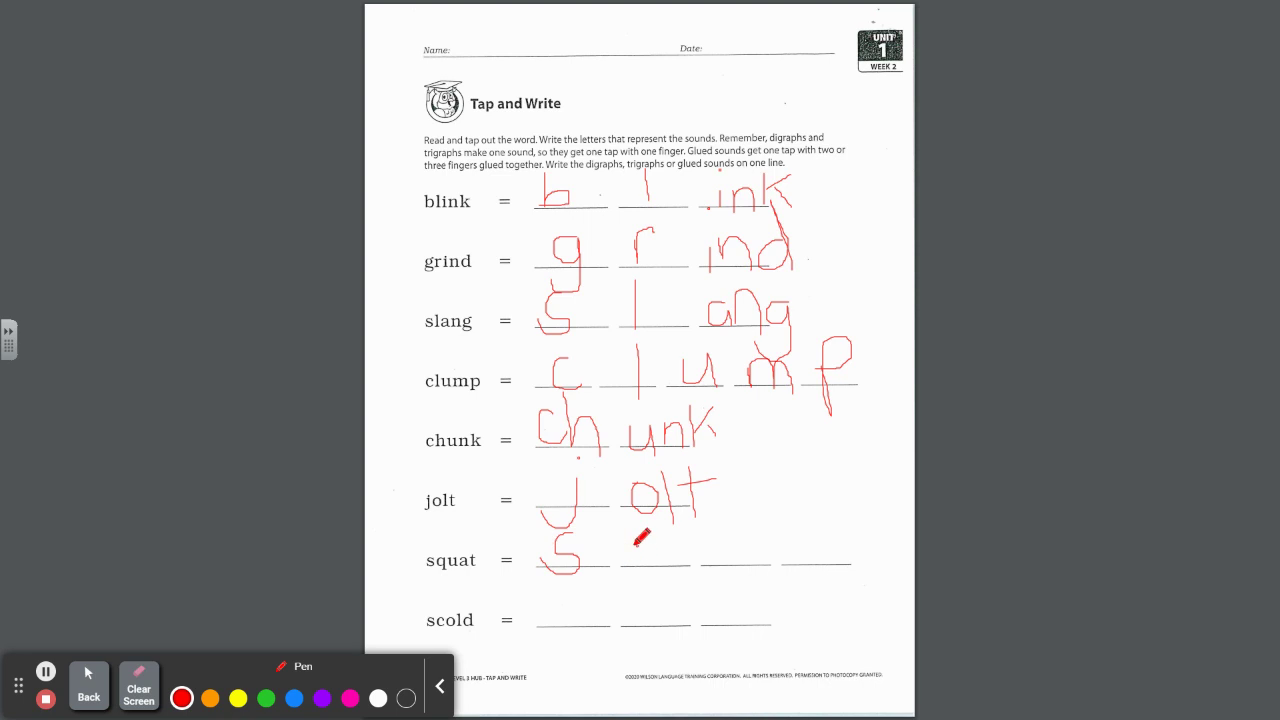
drag(636, 544, 641, 592)
mouse_move(654, 548)
mouse_down()
mouse_move(668, 560)
mouse_move(683, 542)
mouse_move(682, 562)
mouse_move(746, 551)
mouse_move(760, 534)
mouse_move(764, 567)
mouse_up()
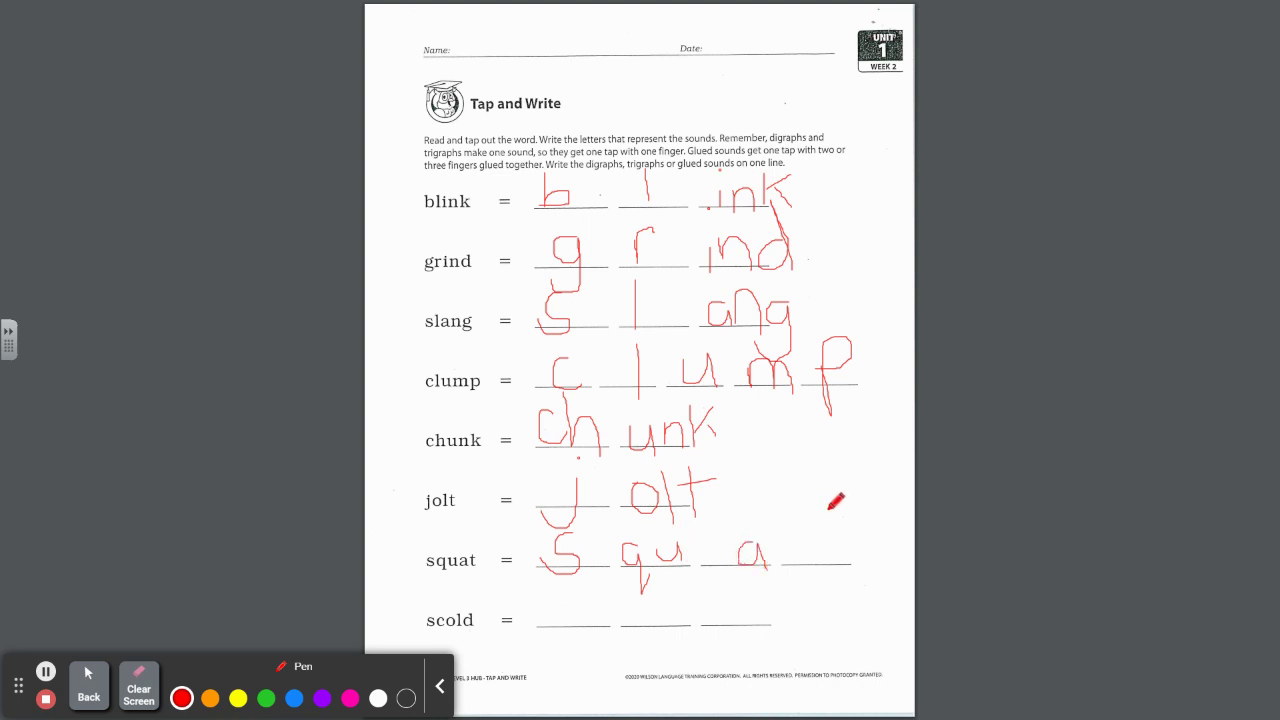
drag(815, 513, 829, 569)
click(800, 538)
drag(799, 529, 834, 526)
mouse_move(588, 592)
mouse_down()
mouse_move(571, 600)
mouse_move(598, 614)
mouse_move(571, 624)
mouse_up()
mouse_move(666, 582)
mouse_down()
mouse_move(687, 614)
mouse_move(758, 603)
mouse_move(749, 589)
mouse_move(771, 623)
mouse_move(785, 604)
mouse_move(806, 622)
mouse_up()
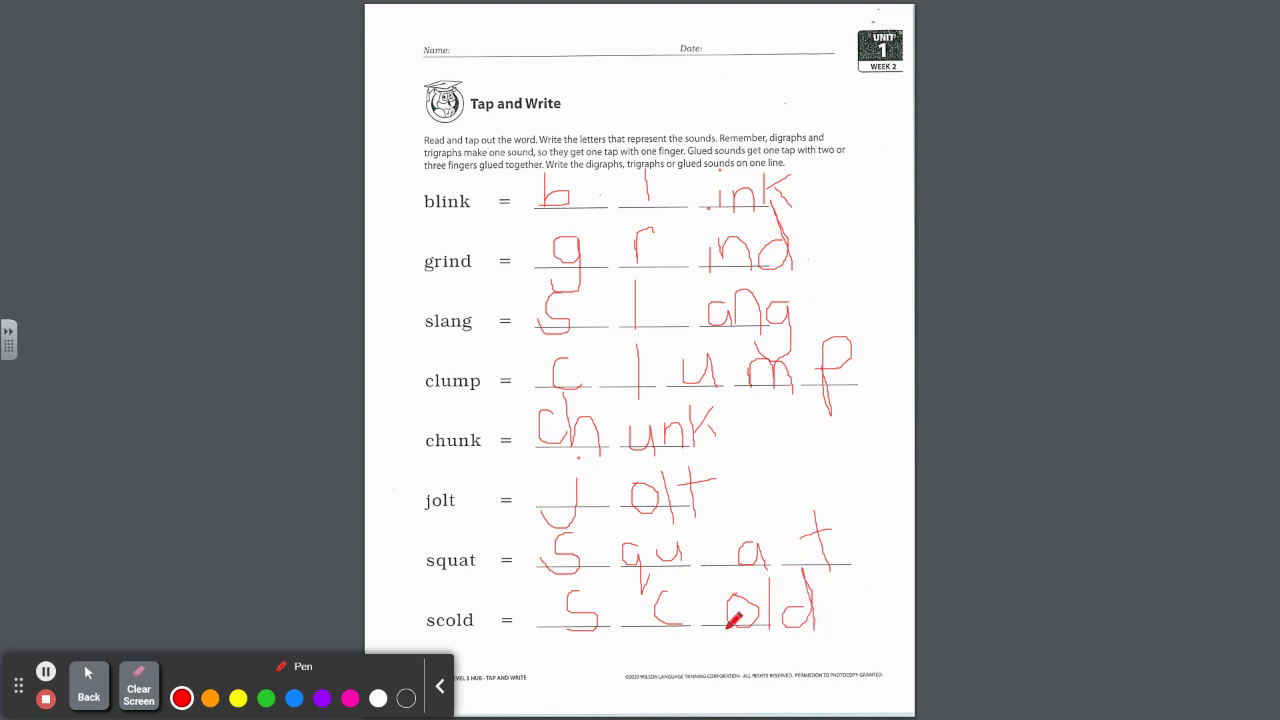